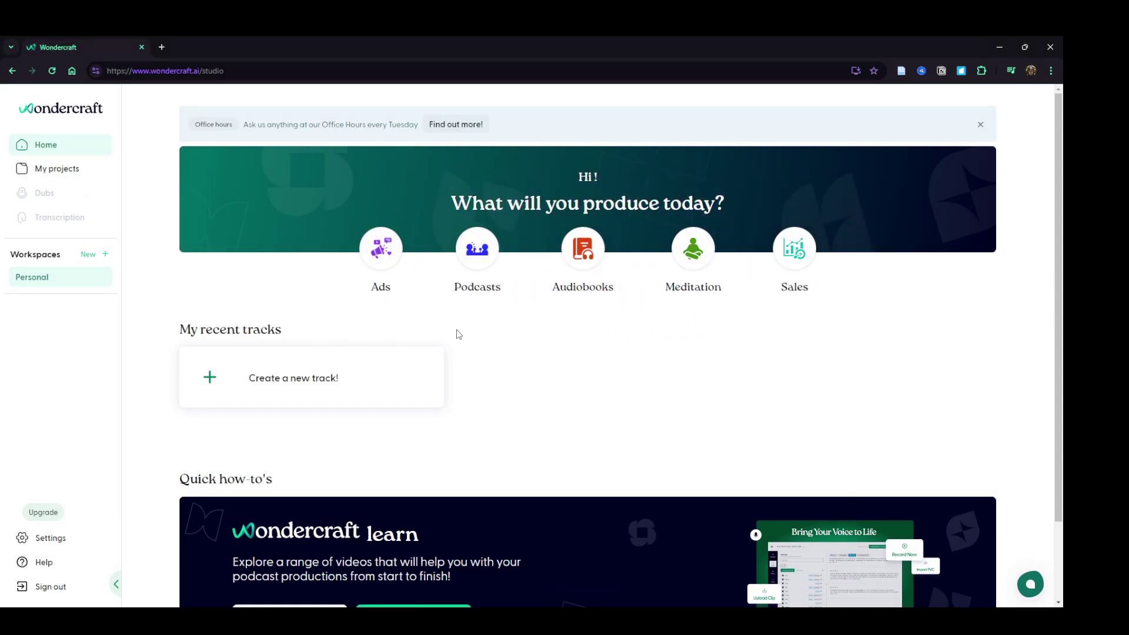
- Scroll through the Wondercraft home page to view the production categories and recent tracks
scroll(527, 347, "down", 1)
scroll(525, 341, "down", 2)
scroll(522, 336, "up", 2)
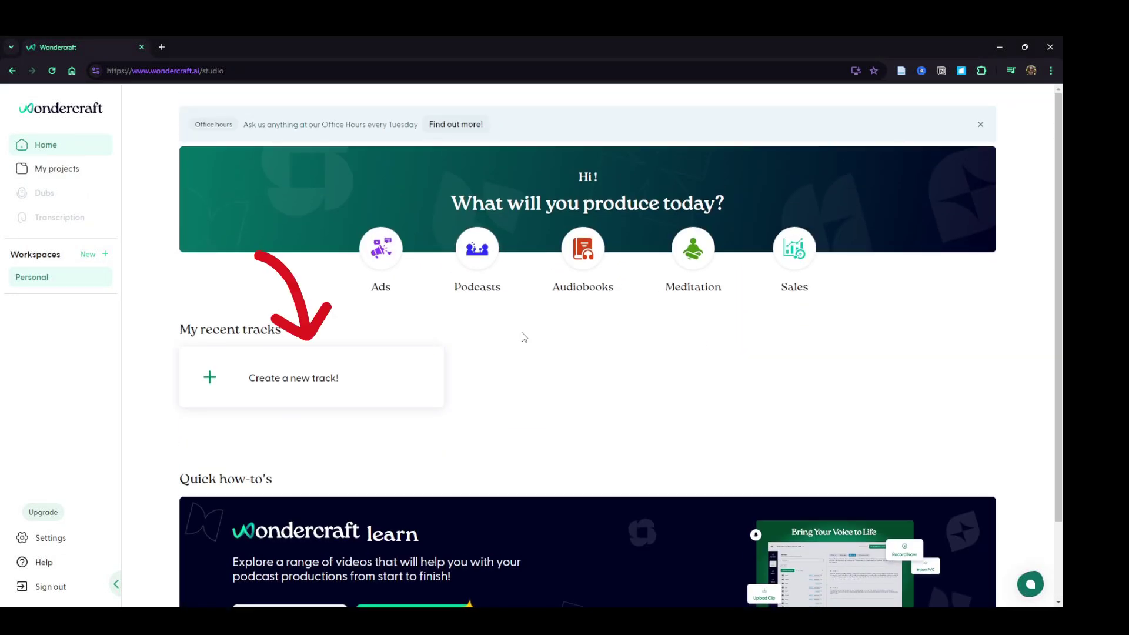
- Start a new track and browse the Podcast, Audiobook, Meditation, Sales, Advertisement and Custom prompt templates
left_click(314, 377)
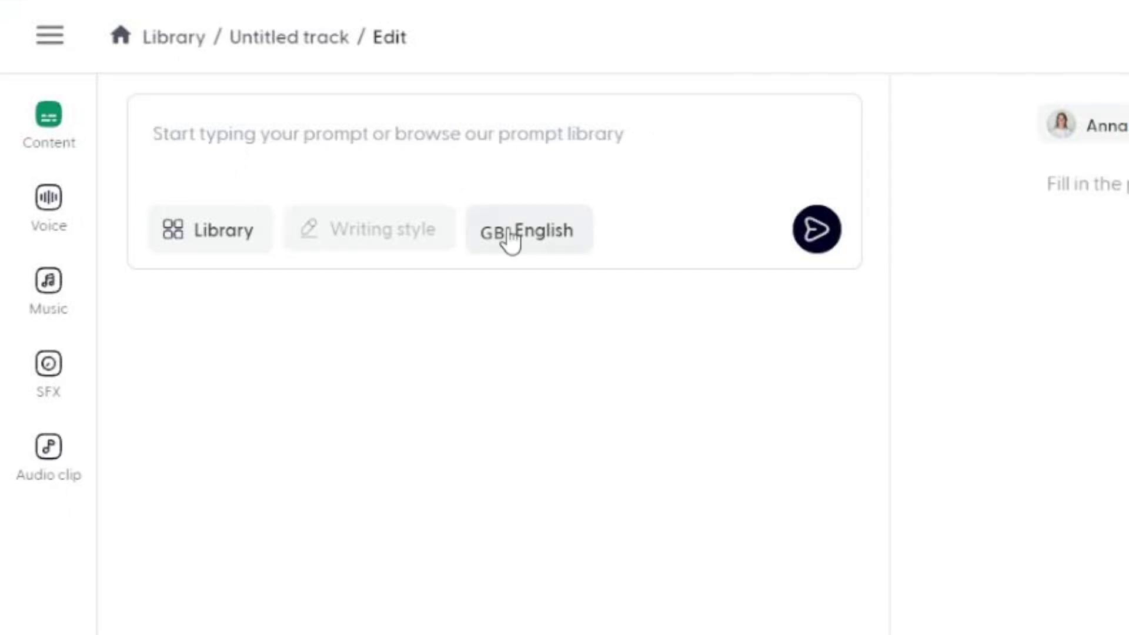
left_click(194, 244)
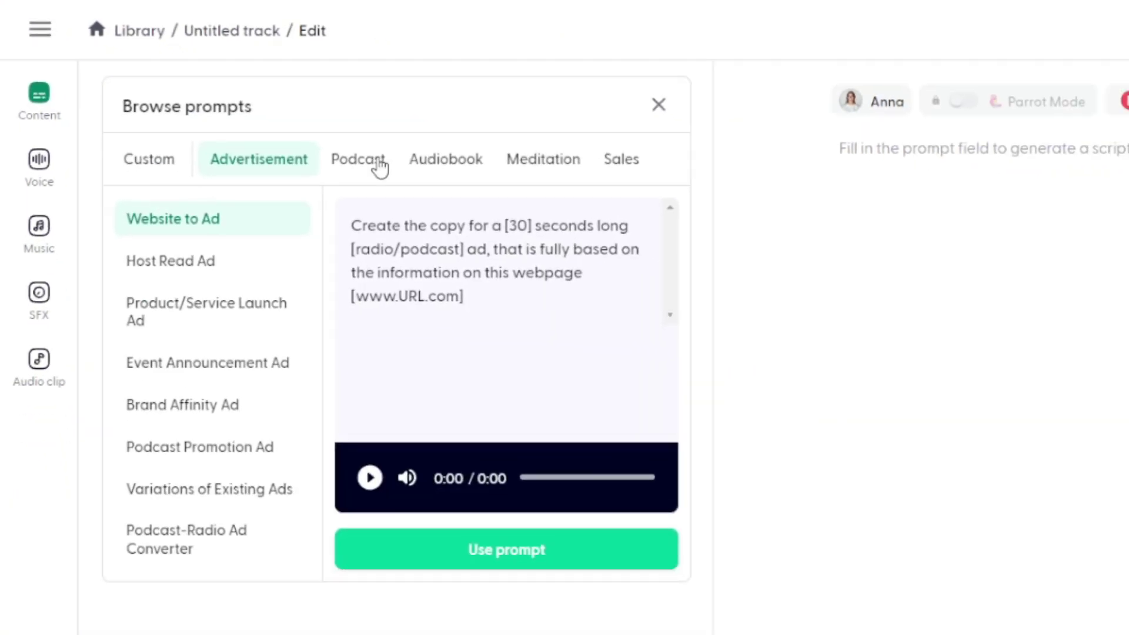
left_click(380, 166)
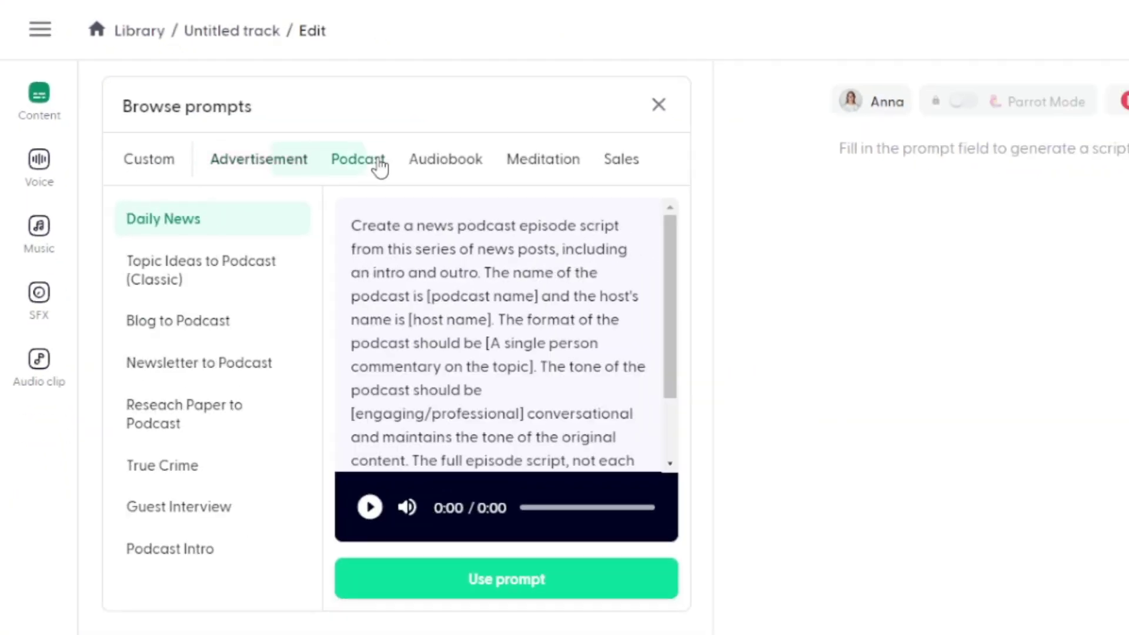
left_click(443, 173)
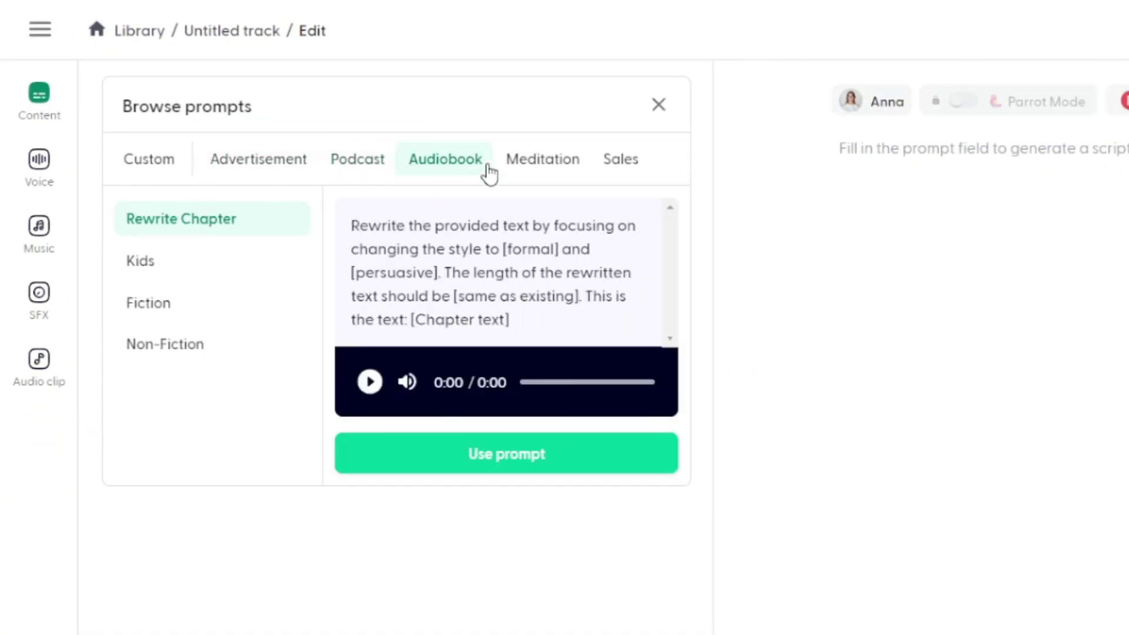
left_click(537, 166)
left_click(638, 171)
left_click(218, 268)
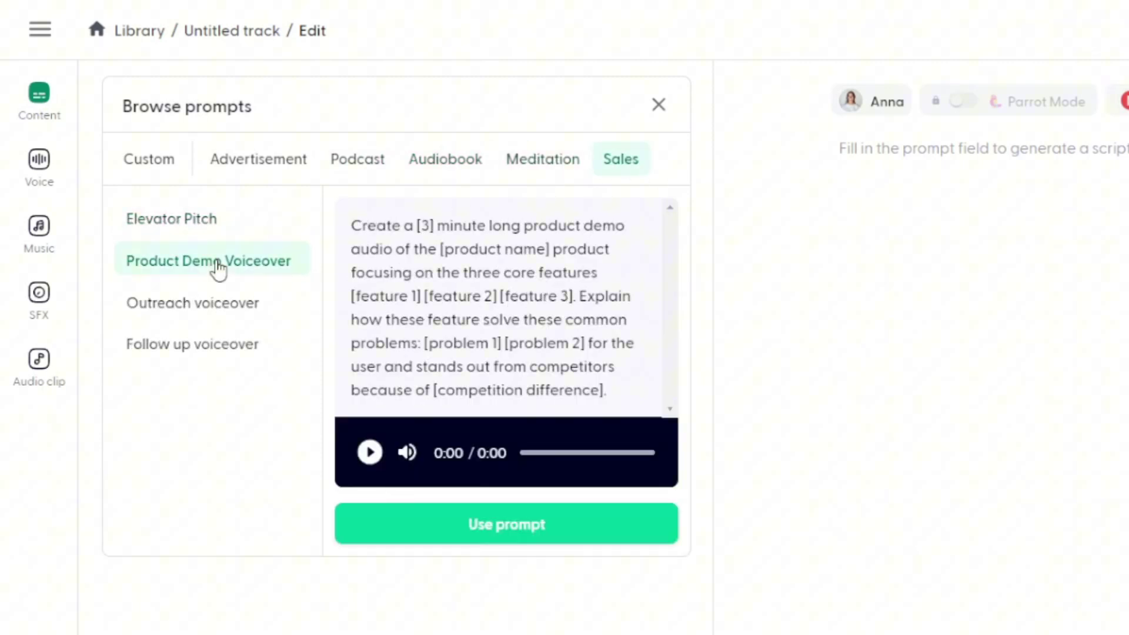
left_click(266, 167)
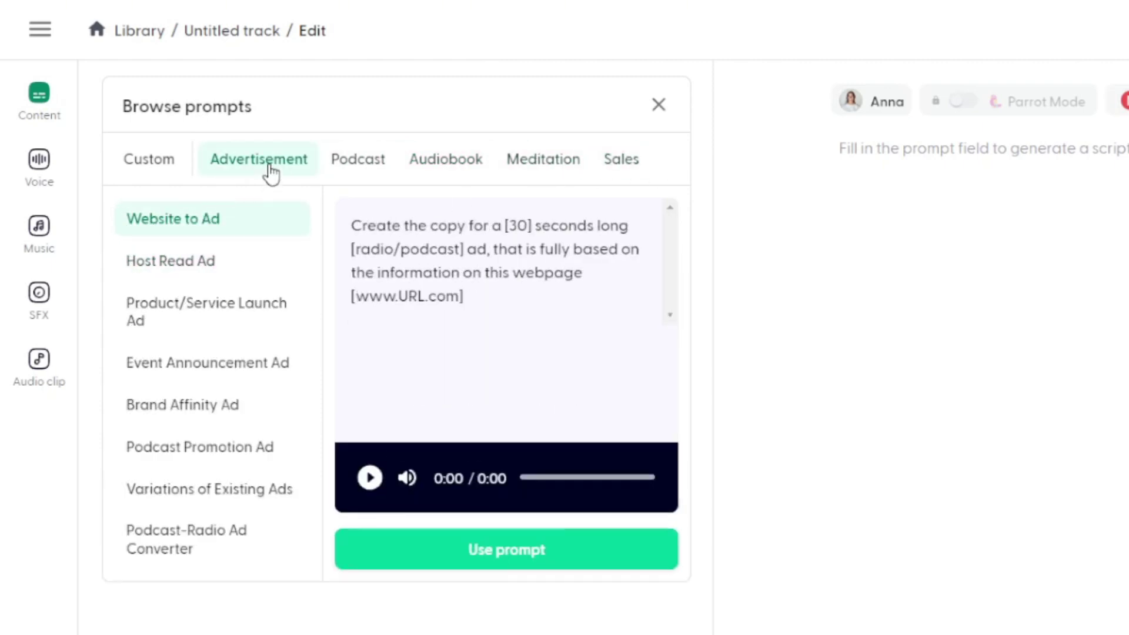
left_click(178, 168)
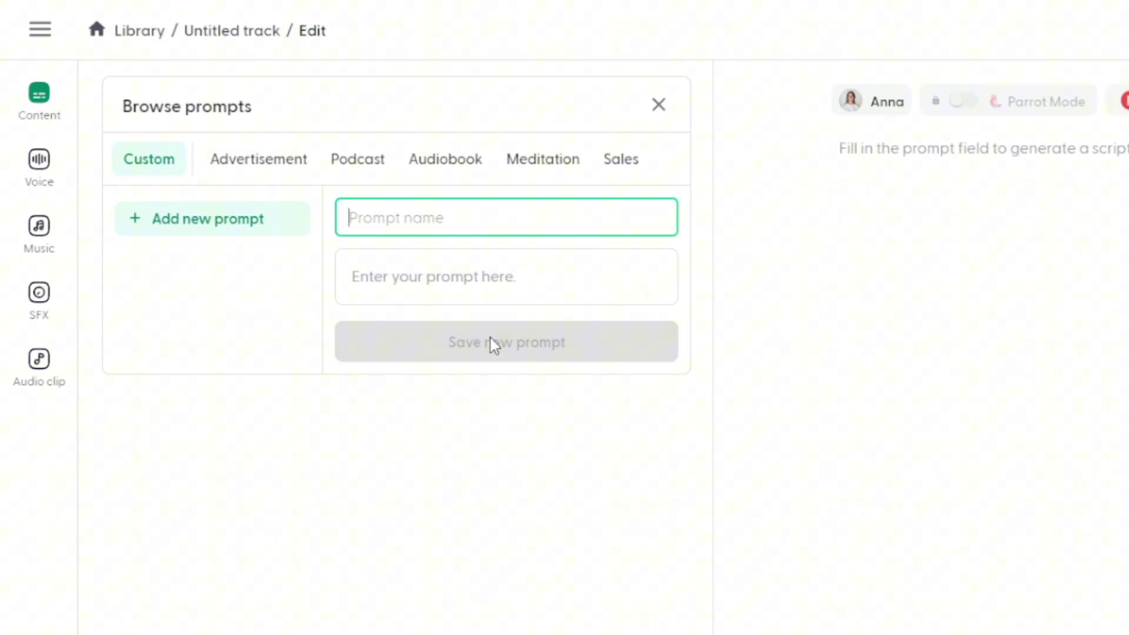
- Return to the Podcast templates and choose Topic Ideas to Podcast (Classic)
left_click(369, 159)
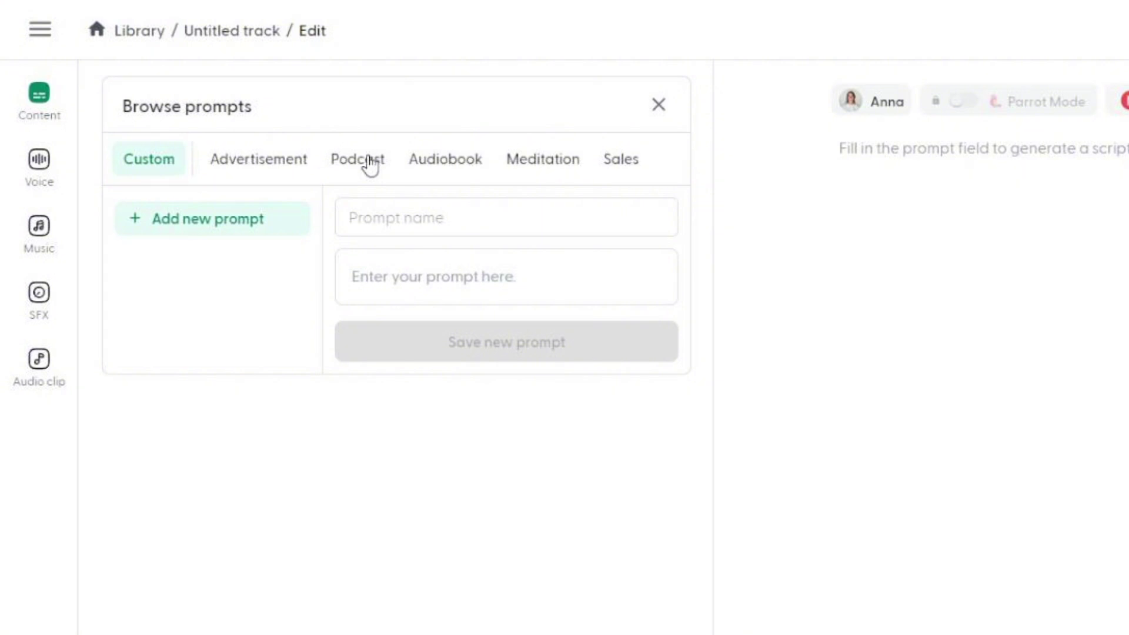
left_click(369, 164)
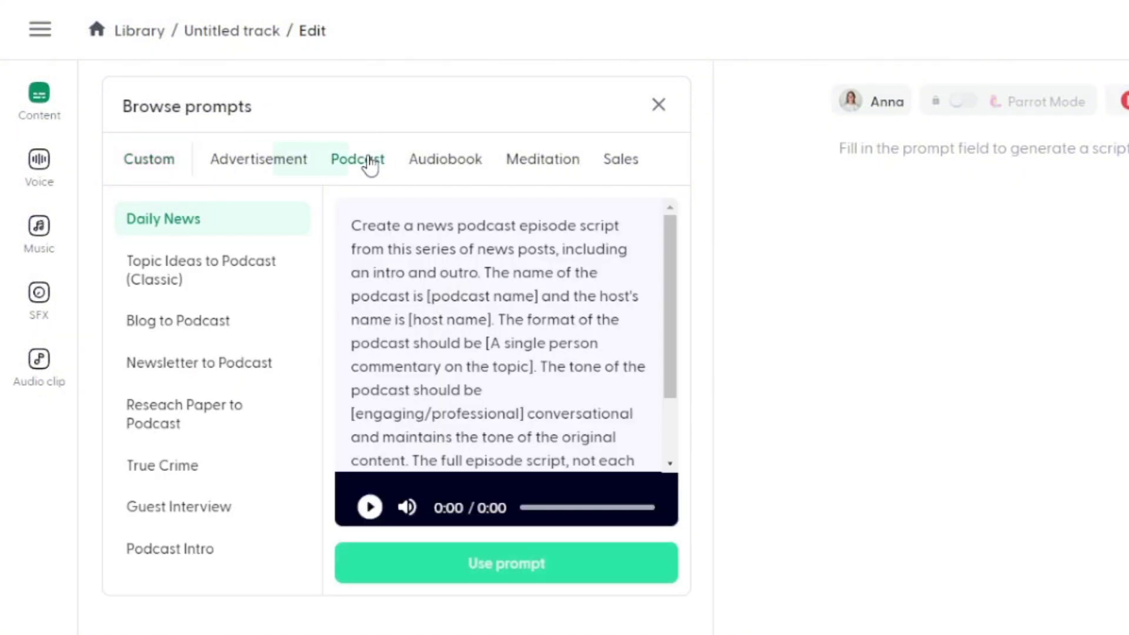
left_click(219, 271)
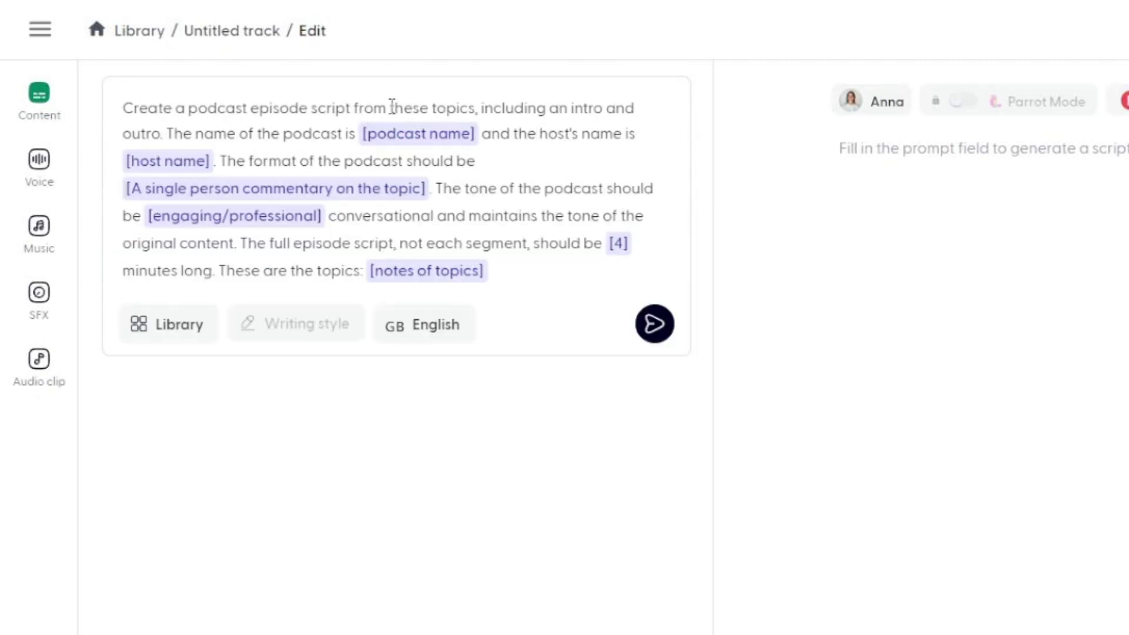
- Change the prompt to 'on this topic', name the podcast Debatable and enter both hosts' names
left_click_drag(355, 108, 478, 108)
type("on this topic")
left_click(371, 132)
type("Debatable")
left_click(532, 133)
type("s")
double_click(549, 134)
type("are [host name].")
left_click(580, 134)
type("Ricky and Lucy")
- Set the format to 'A two-person discussion on the topic' and the tone to 'casual, engaging'. Remove the original-content sentence
left_click(255, 184)
type("A two-person discussion on the topic")
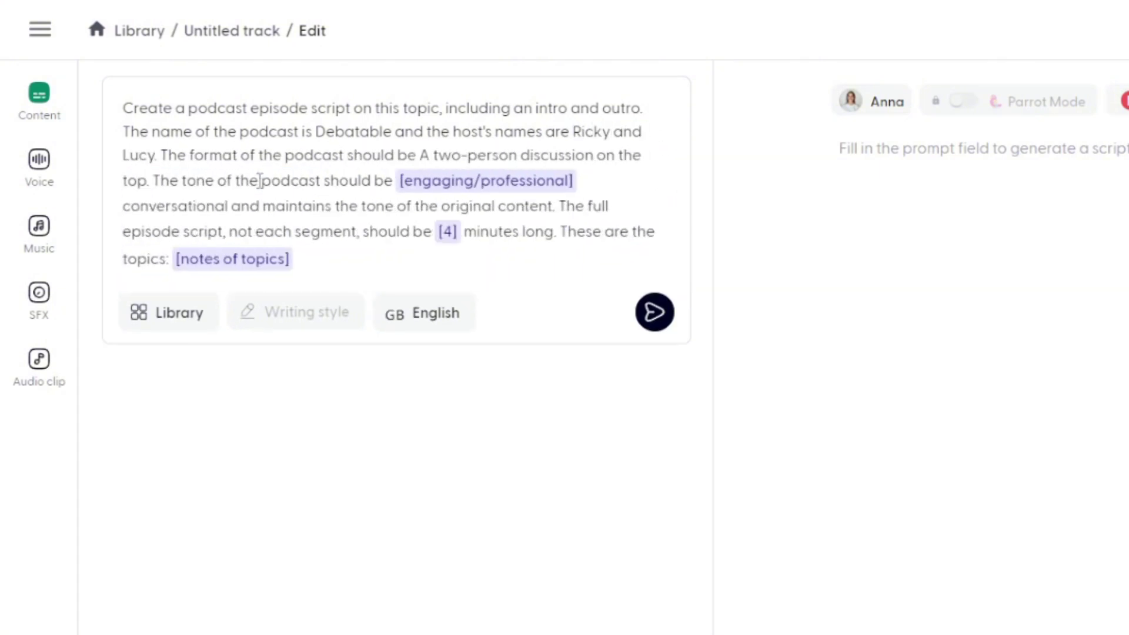
left_click(587, 179)
type("casual and engaging")
key("ctrl+z")
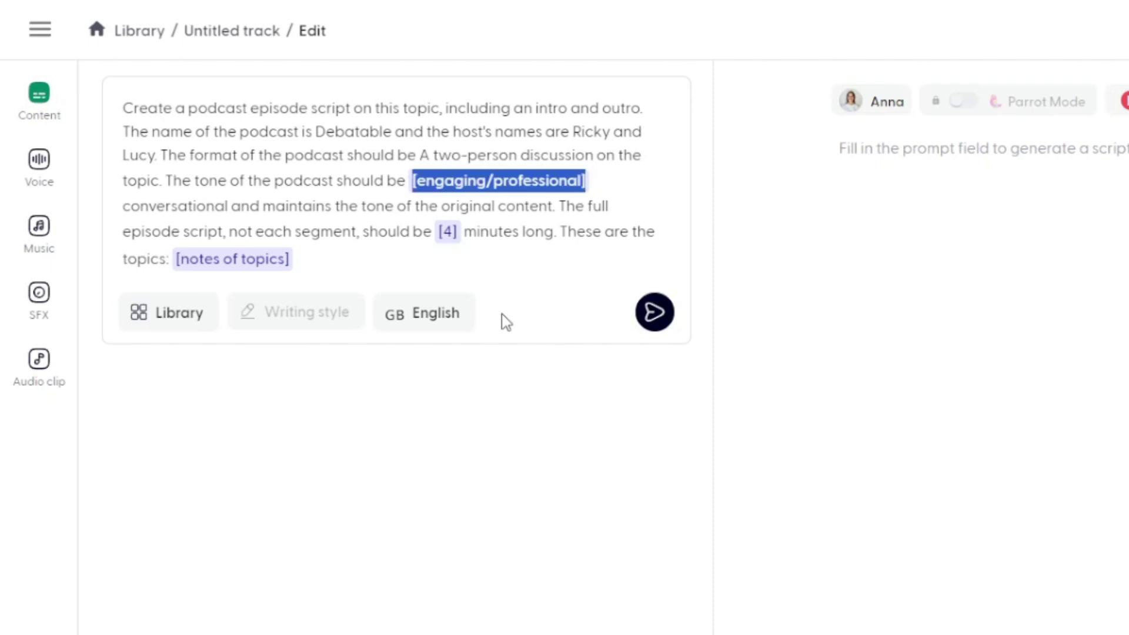
type("casual and")
key("BackSpace")
key("BackSpace")
key("BackSpace")
key("BackSpace")
type(",")
key("ctrl+Right")
key("ctrl+Right")
key("ctrl+Right")
key("ctrl+shift+Right")
type("engaging.")
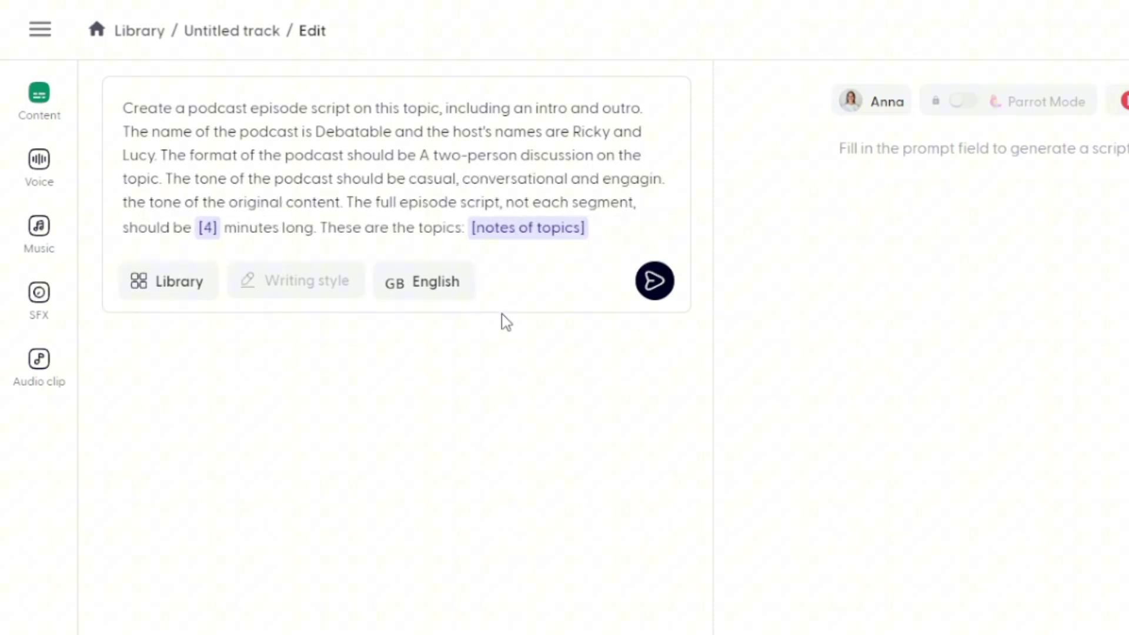
key("ctrl+shift+Right")
key("ctrl+shift+Right")
key("ctrl+shift+Right")
key("ctrl+shift+Right")
key("ctrl+shift+Right")
key("ctrl+shift+Right")
key("BackSpace")
- Set the length to 3 minutes and the topic to 'whether AI generated images are art'
key("Tab")
type("3")
triple_click(233, 221)
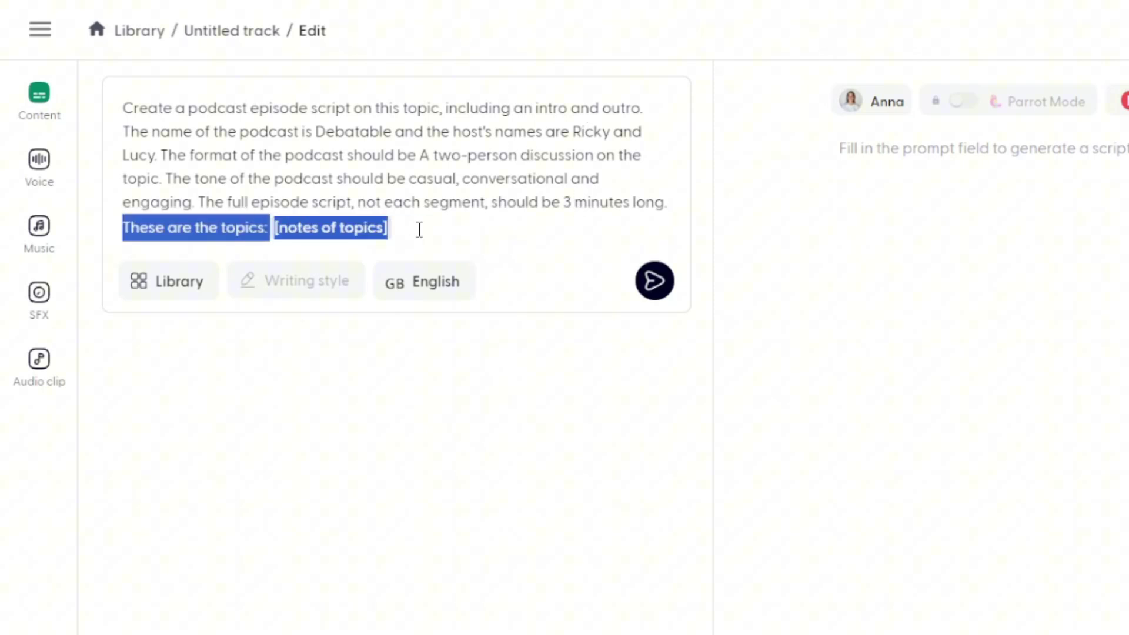
type("The topic is whether AI generated images are ")
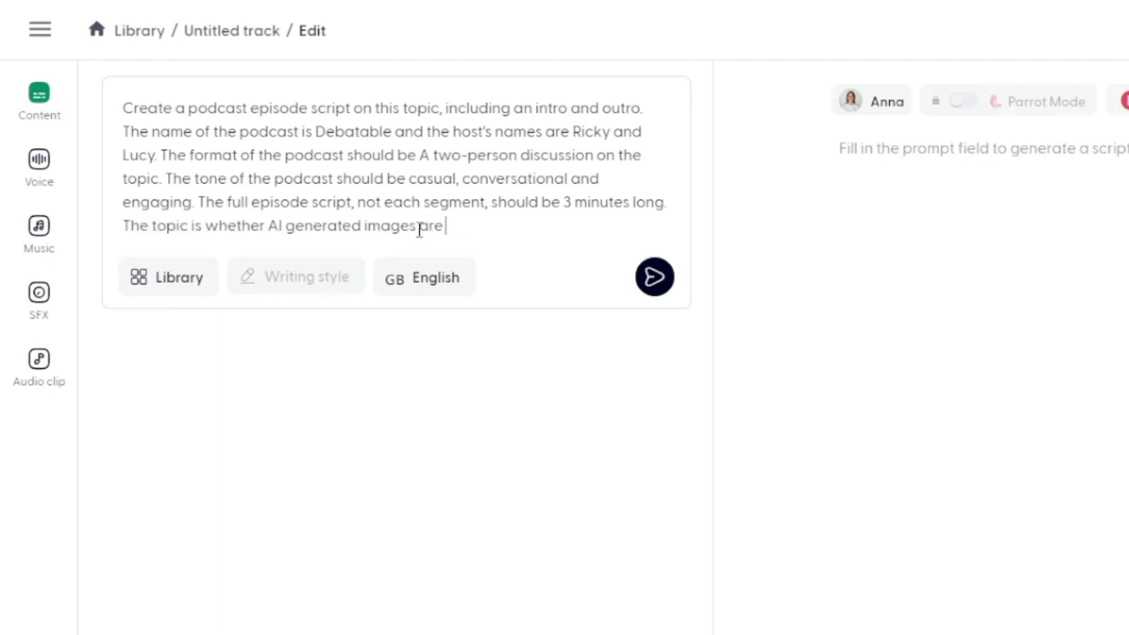
type("art.")
- Generate the two-voice Debatable script from the prompt and scroll back to its top
left_click(654, 277)
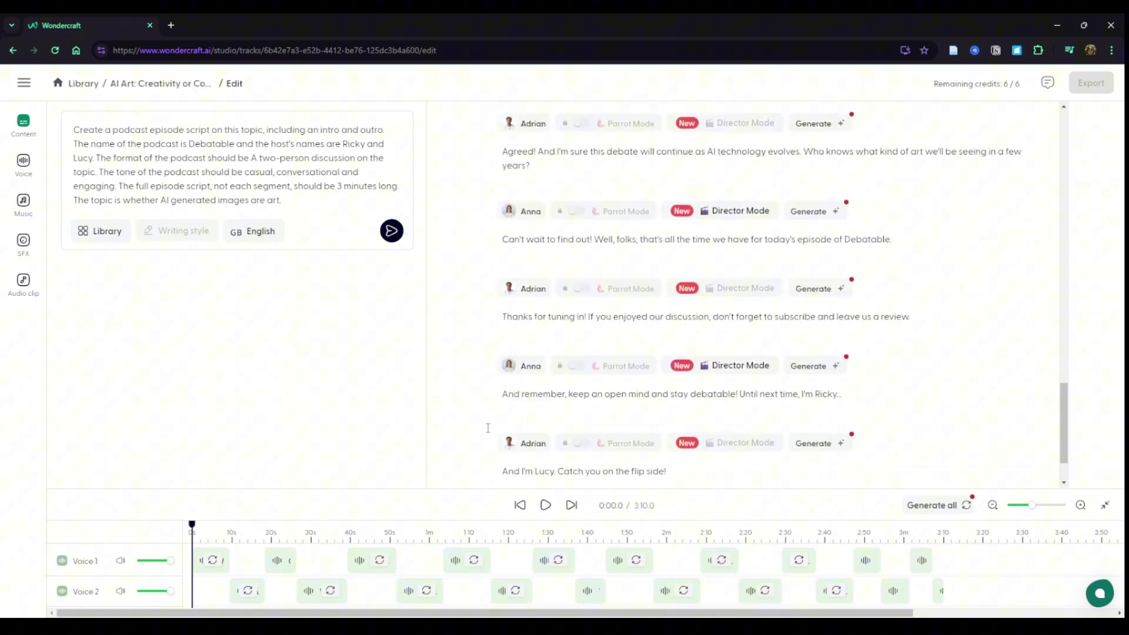
scroll(488, 428, "up", 15)
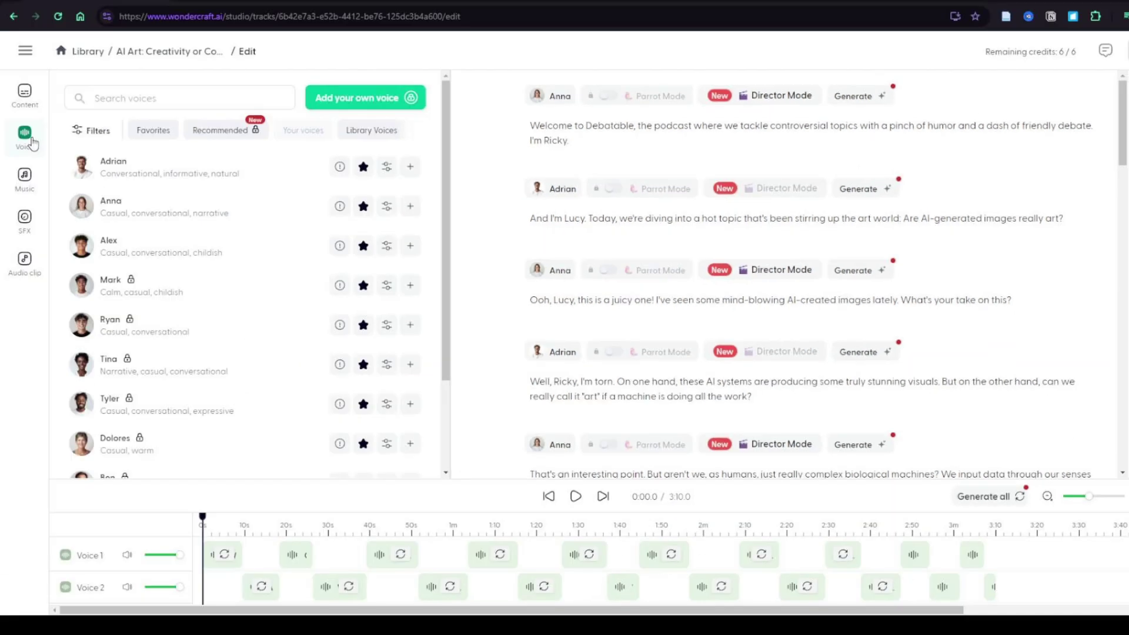
- Preview the Adrian, Anna, Alex, Mark, Tina and Dolores voice samples, replaying Anna and Alex
left_click(84, 171)
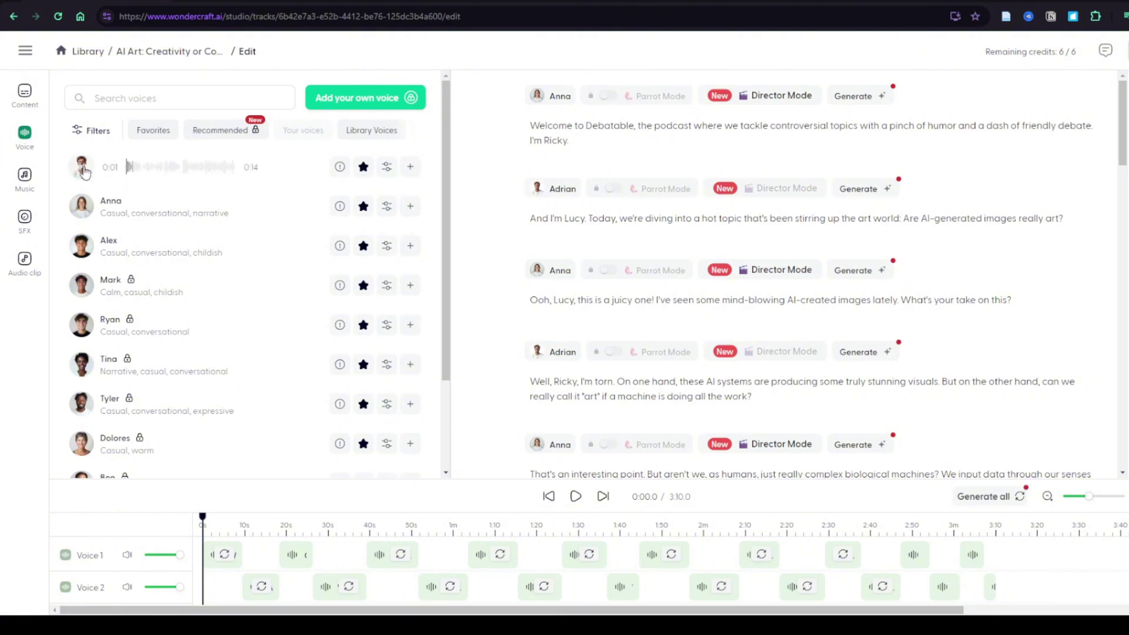
left_click(81, 207)
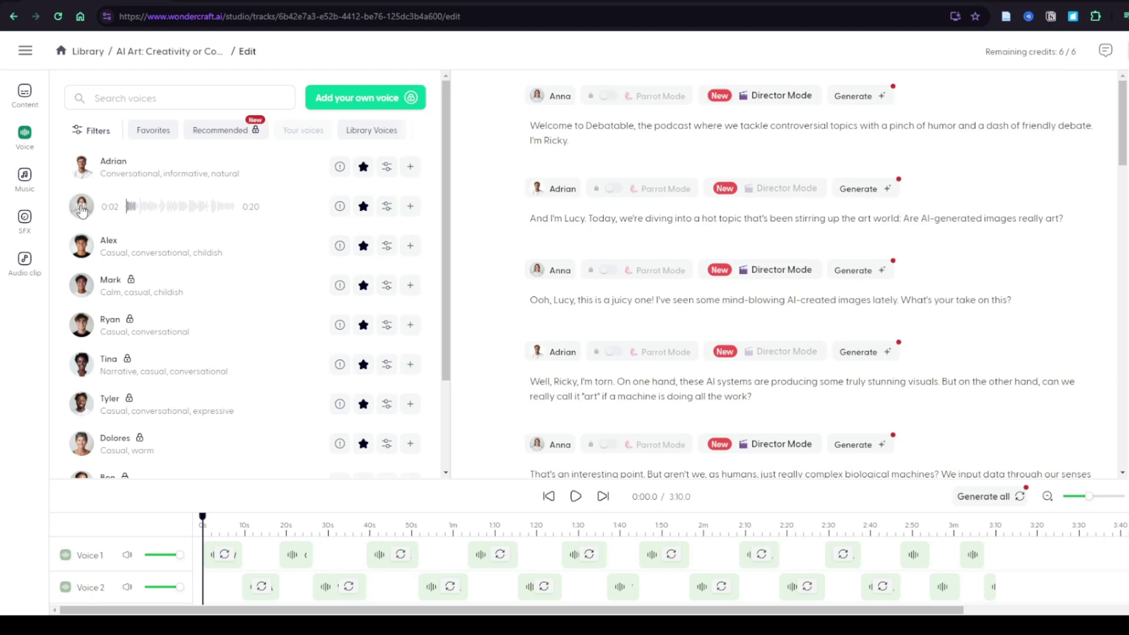
left_click(85, 249)
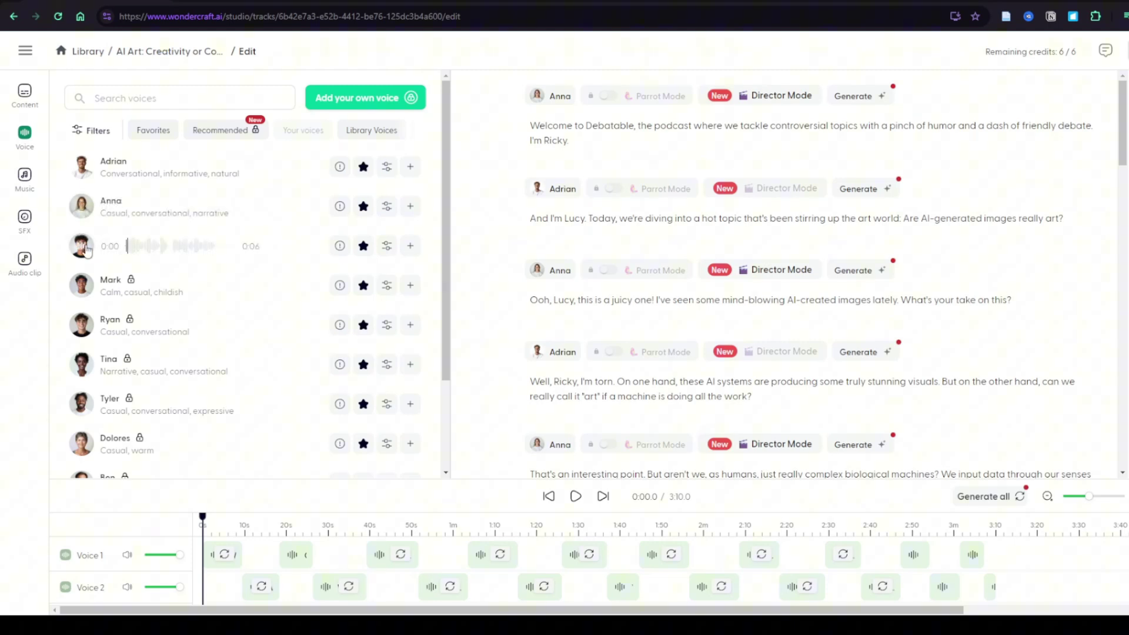
left_click(84, 287)
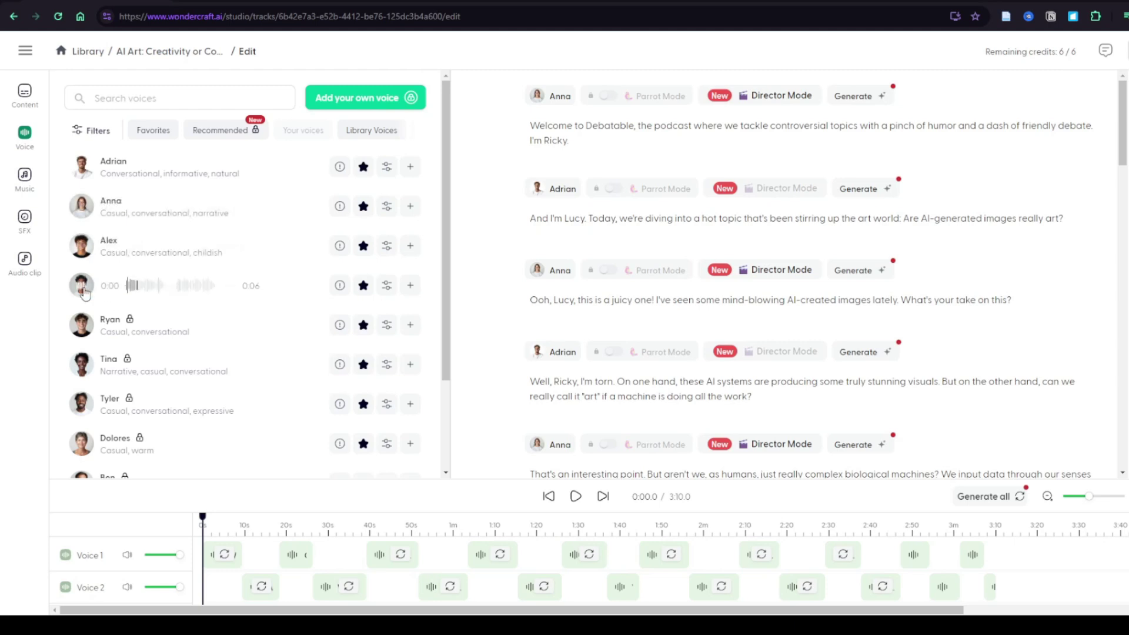
left_click(82, 364)
left_click(82, 447)
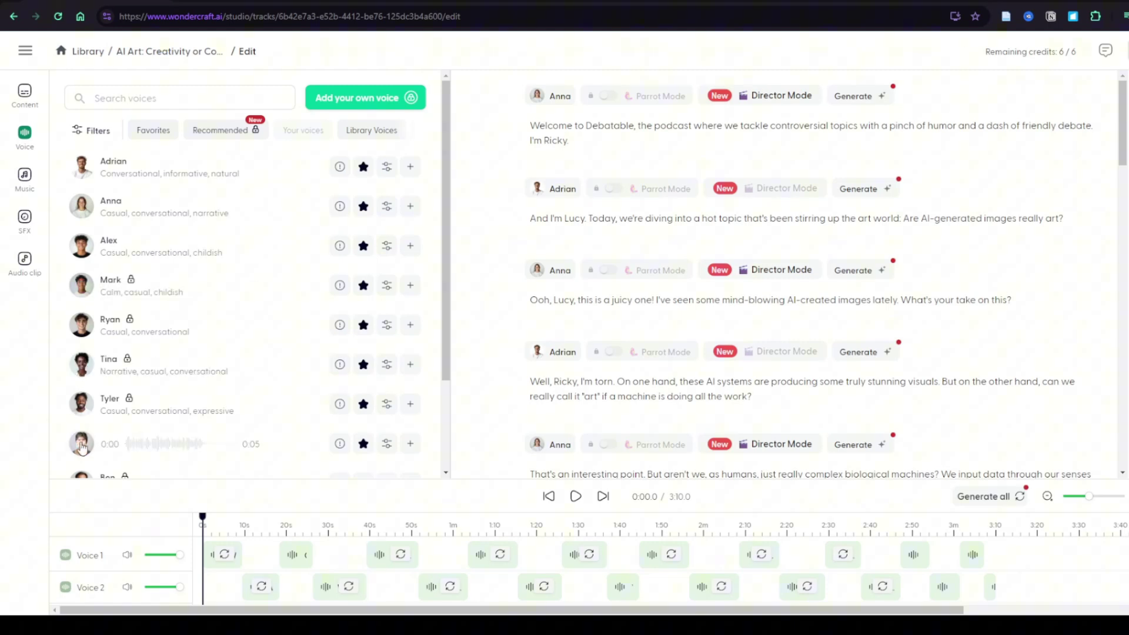
left_click(81, 209)
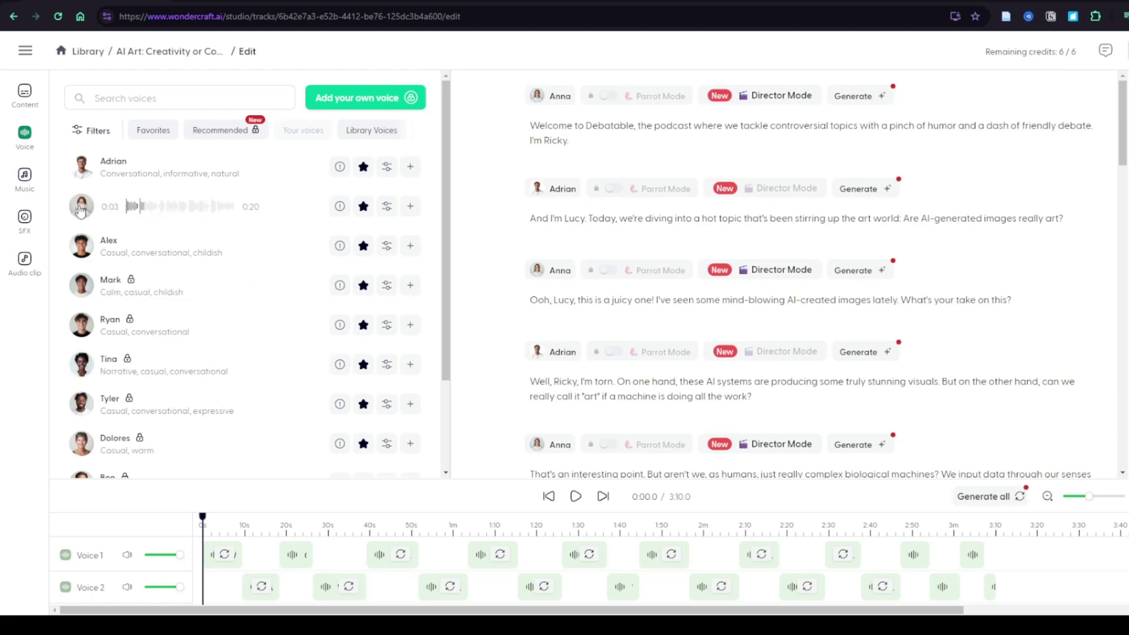
left_click(85, 247)
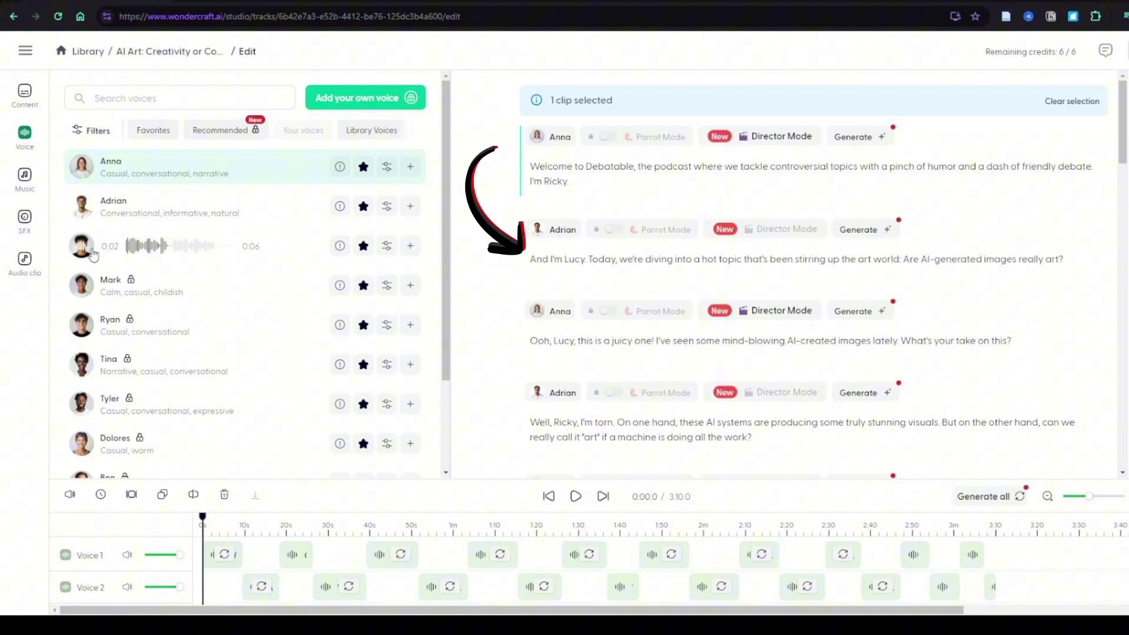
- Give all of Anna's clips Adrian's voice
left_click(85, 210)
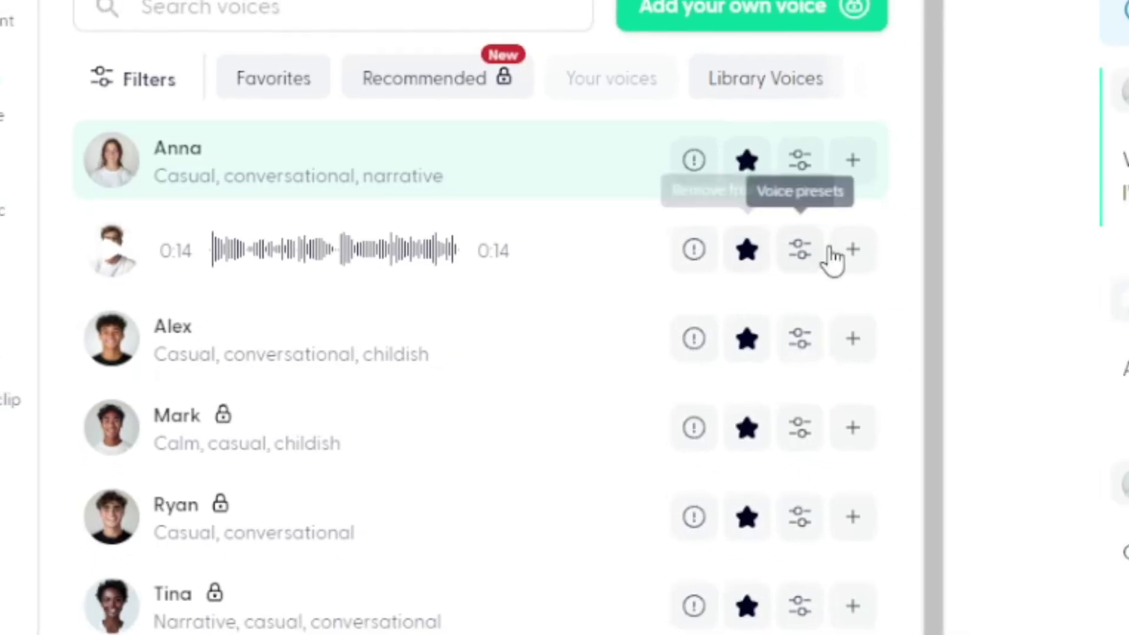
left_click(888, 247)
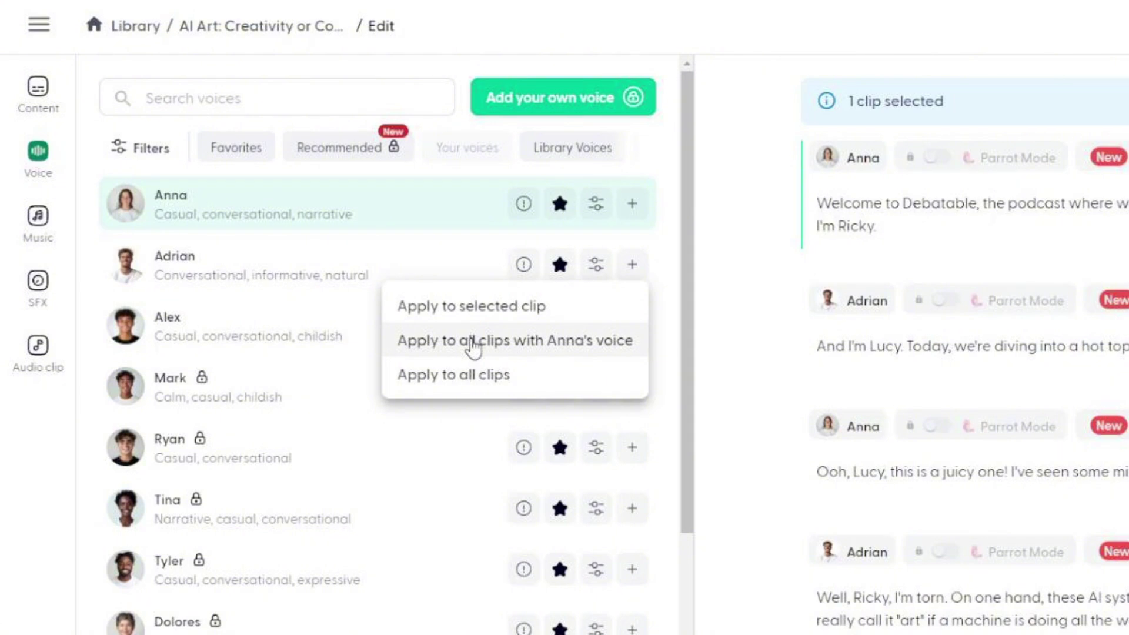
left_click(472, 343)
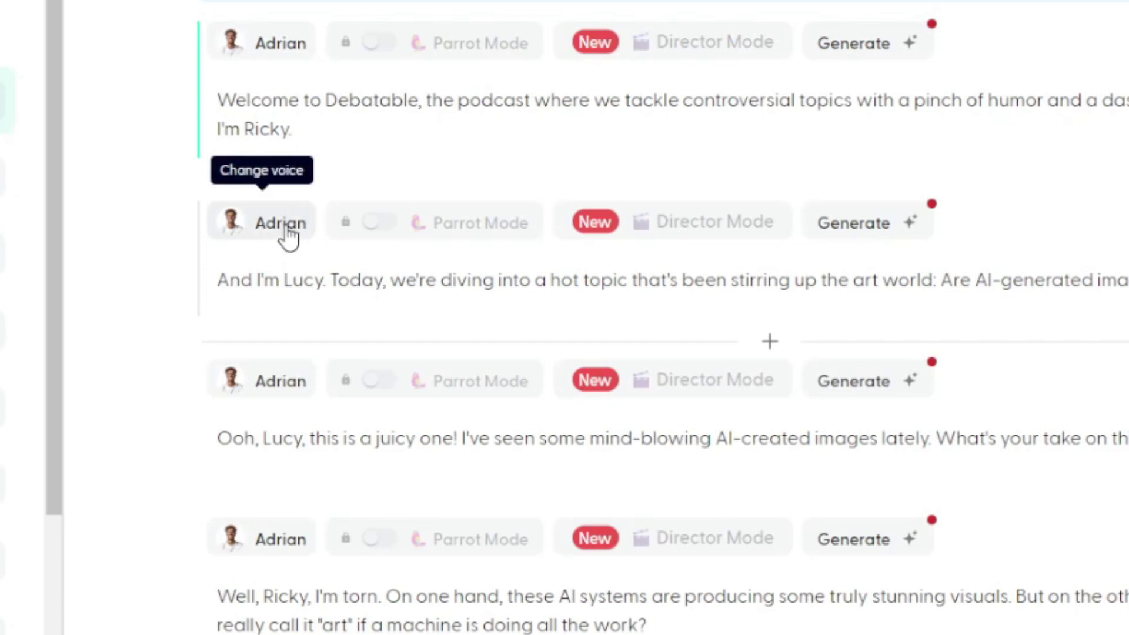
scroll(288, 235, "down", 10)
scroll(288, 235, "up", 10)
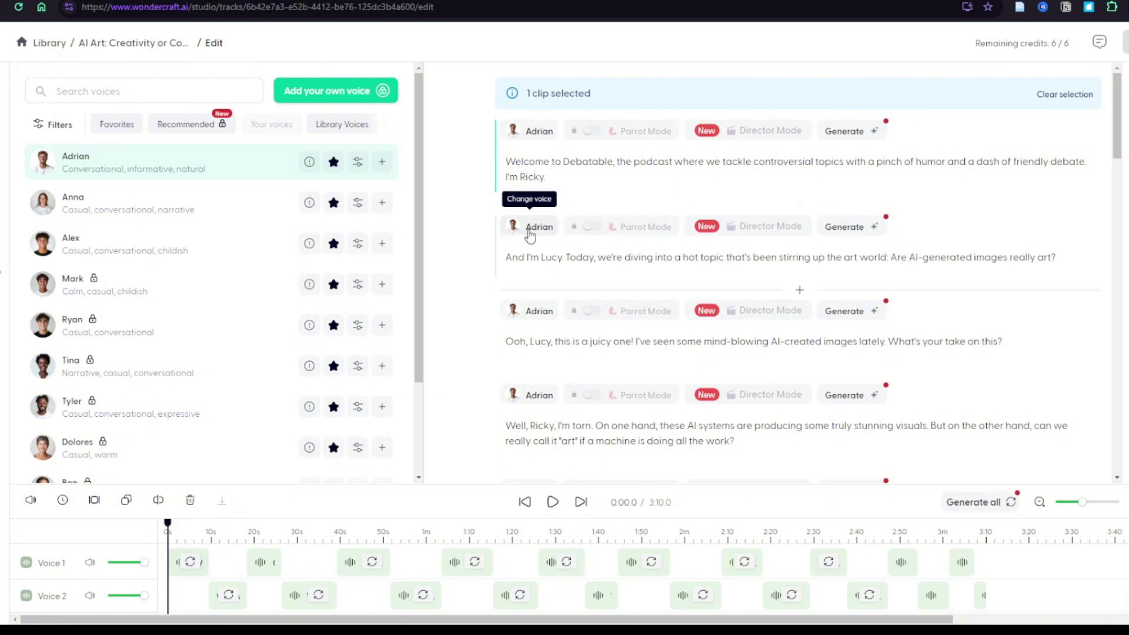
- Recast the second, fourth and following alternate clips to Anna's voice
left_click(529, 231)
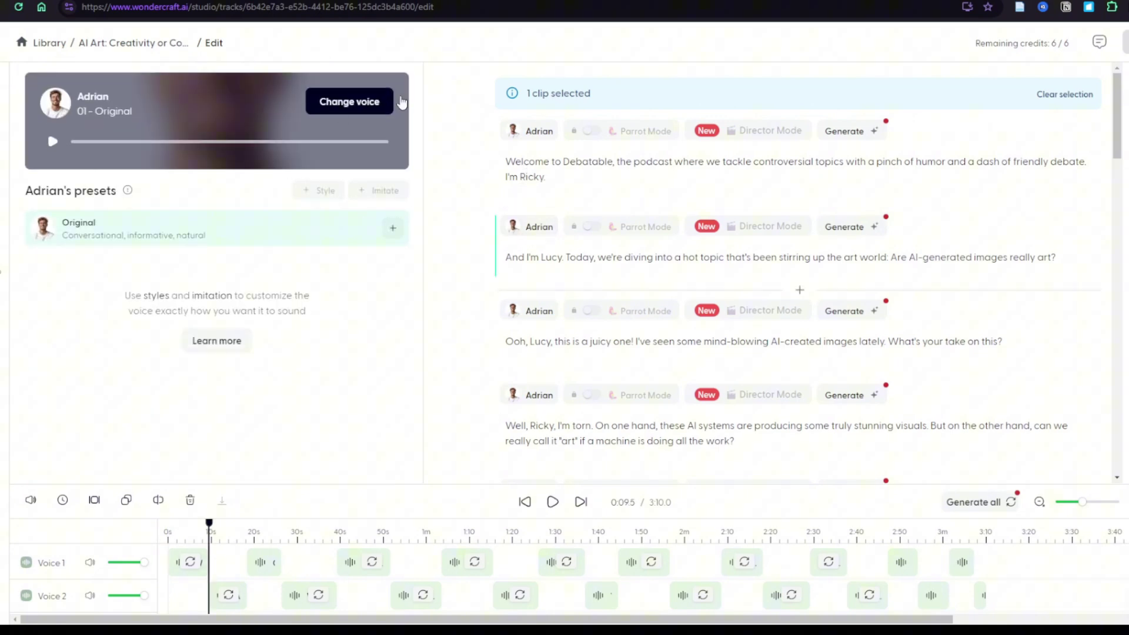
left_click(345, 103)
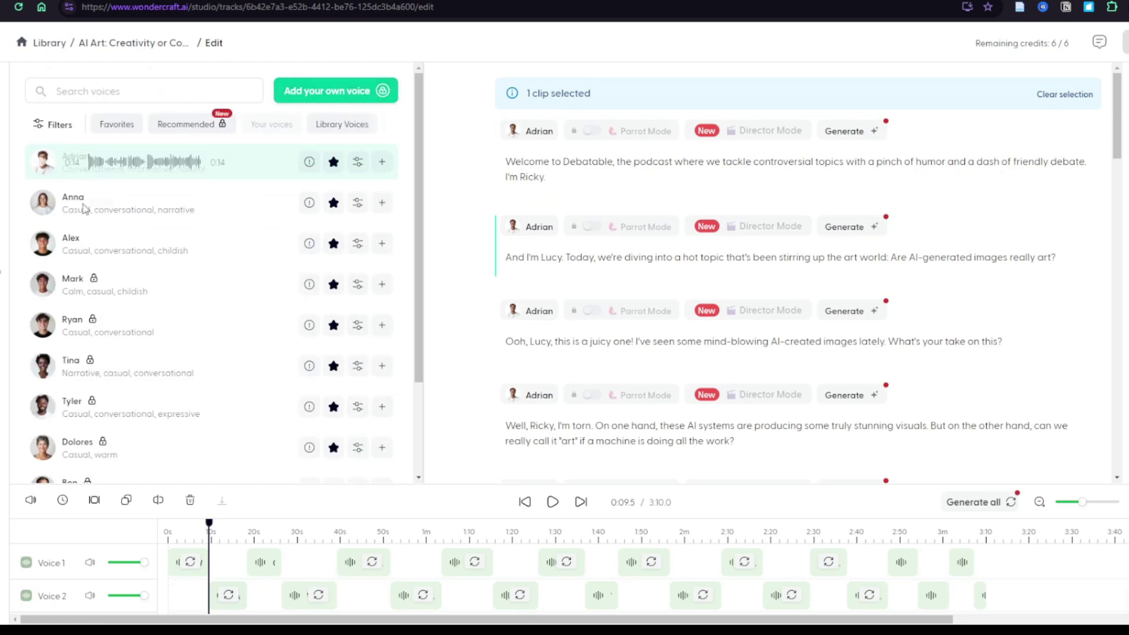
left_click(383, 203)
left_click(350, 101)
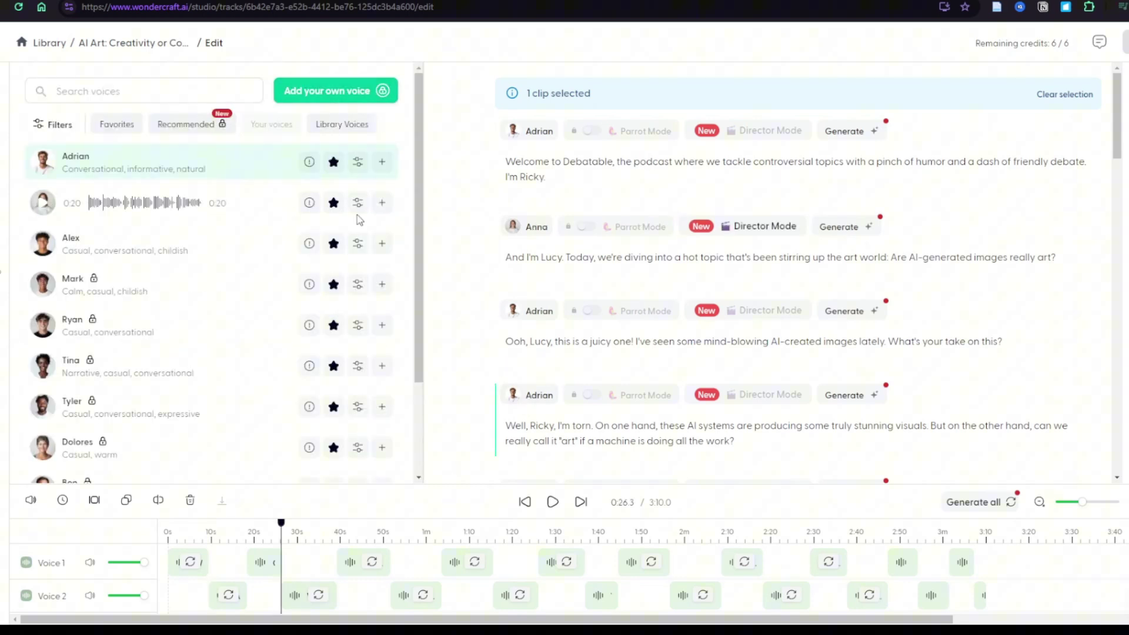
left_click(382, 203)
left_click(271, 230)
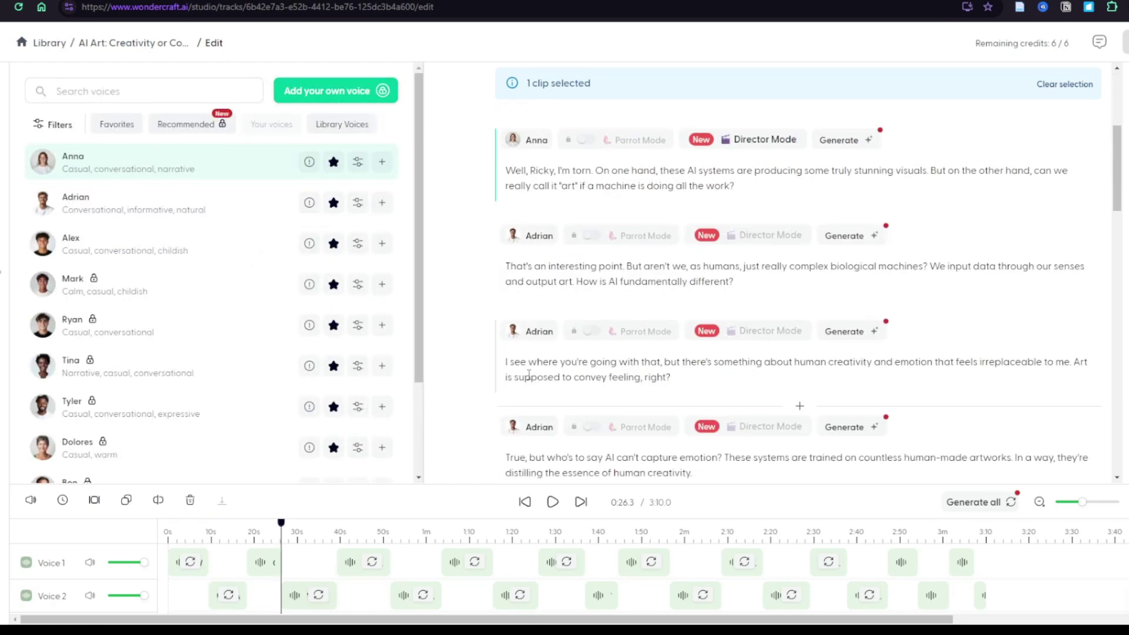
left_click(534, 332)
left_click(352, 100)
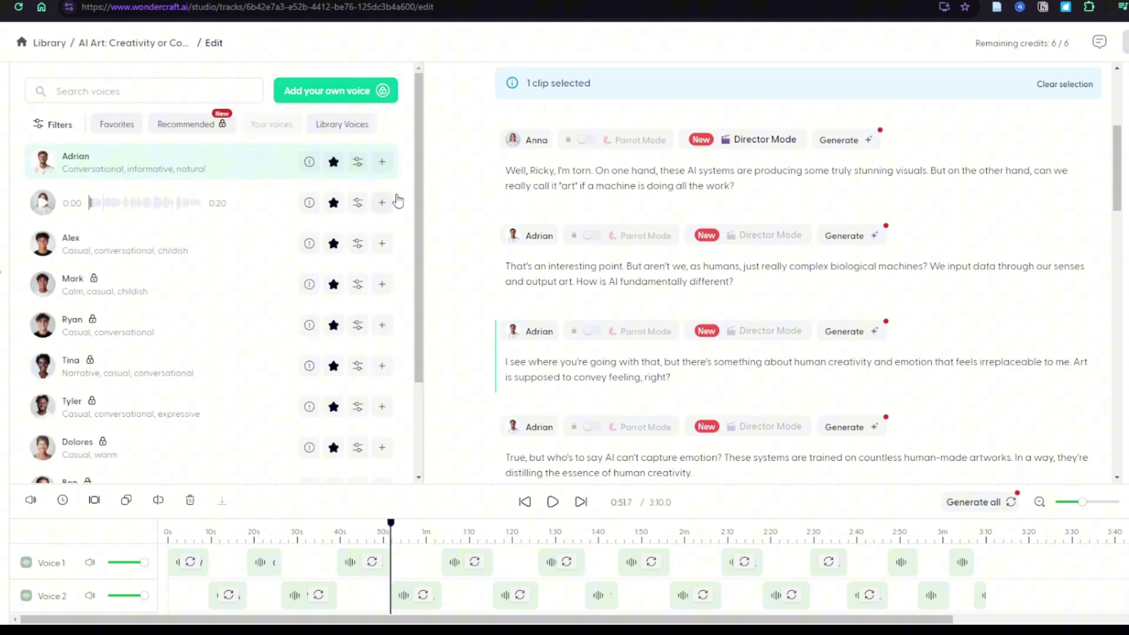
left_click(382, 203)
left_click(271, 230)
left_click(537, 332)
left_click(353, 101)
left_click(382, 203)
left_click(270, 229)
left_click(537, 267)
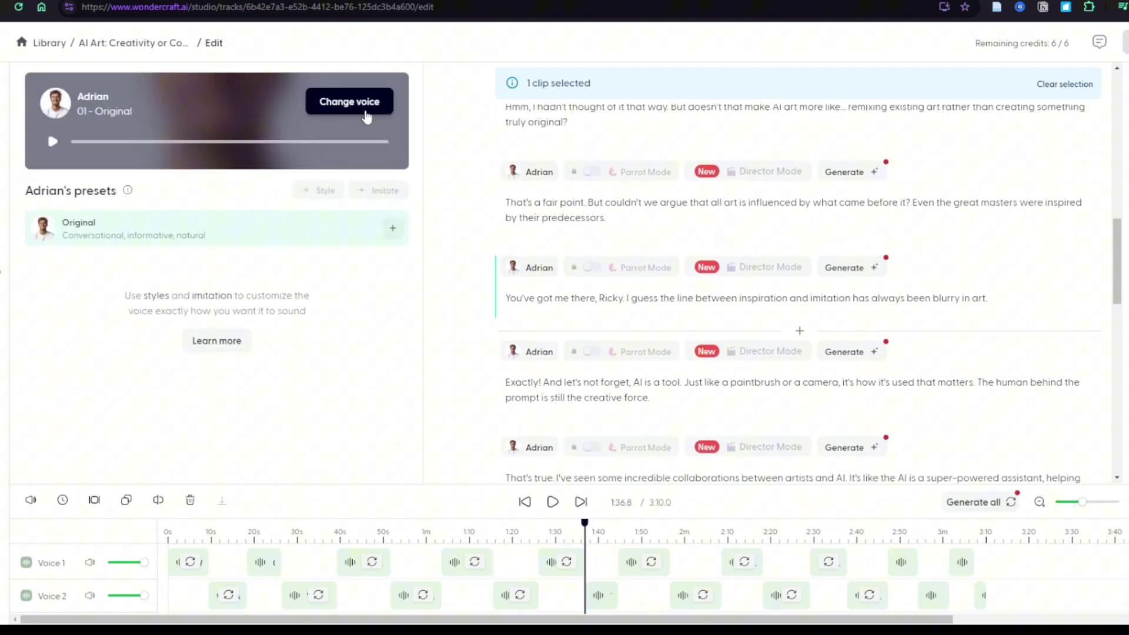
left_click(366, 112)
left_click(383, 203)
left_click(265, 223)
- Recast the remaining alternate clips, including 'Agreed!', 'Thanks for tuning in' and the final clip, to Anna
left_click(537, 320)
left_click(356, 103)
left_click(382, 203)
left_click(264, 224)
left_click(537, 320)
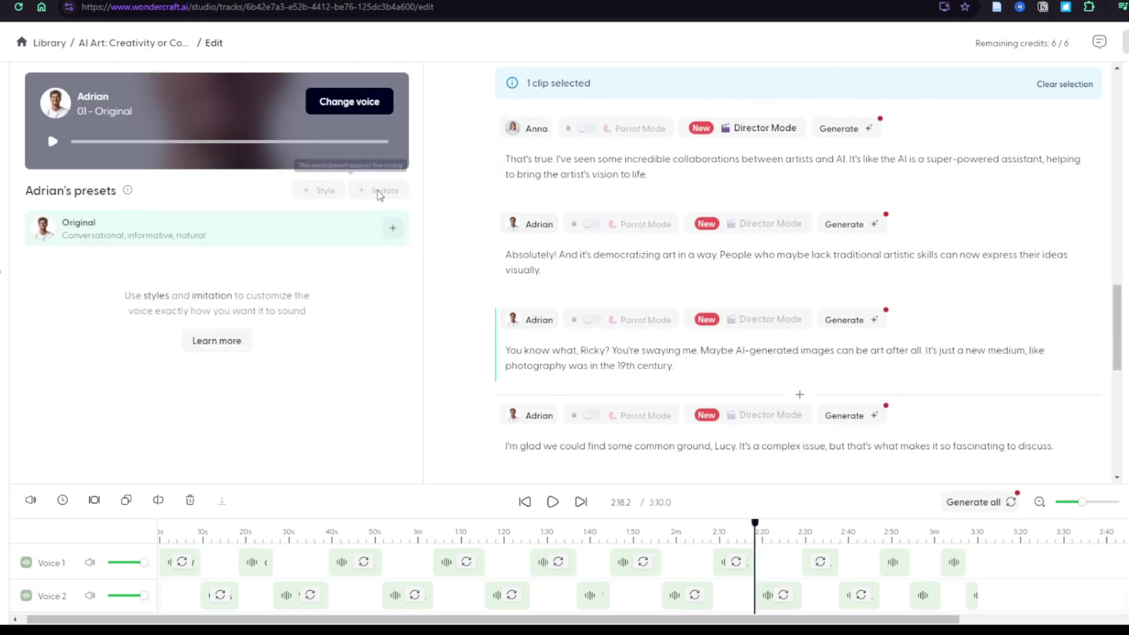
left_click(349, 101)
left_click(383, 200)
left_click(370, 242)
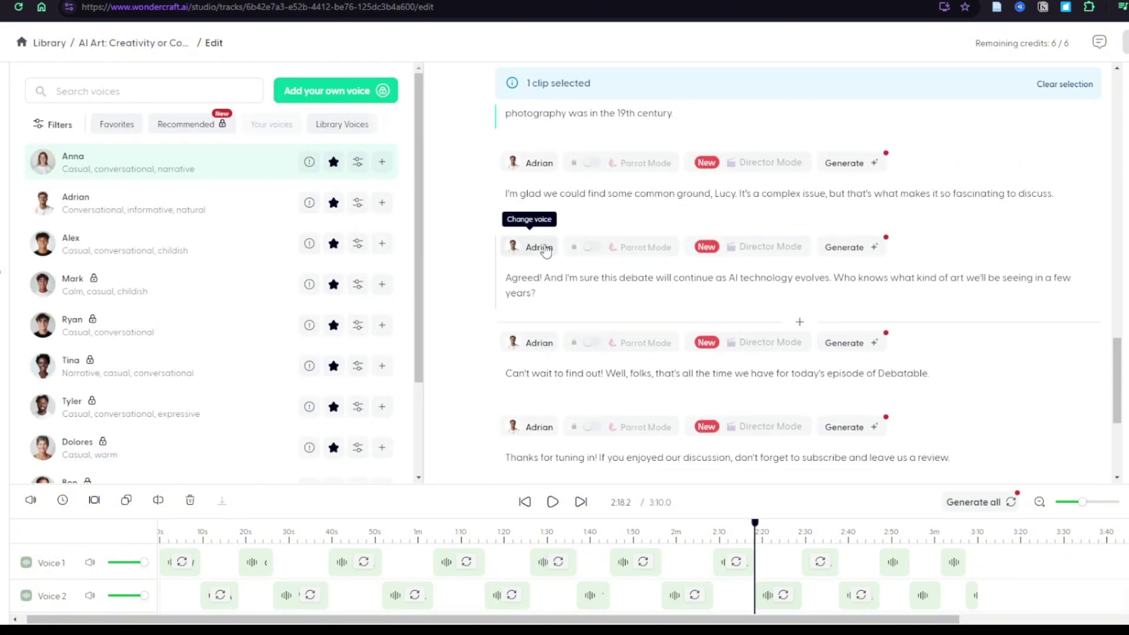
left_click(545, 250)
left_click(350, 101)
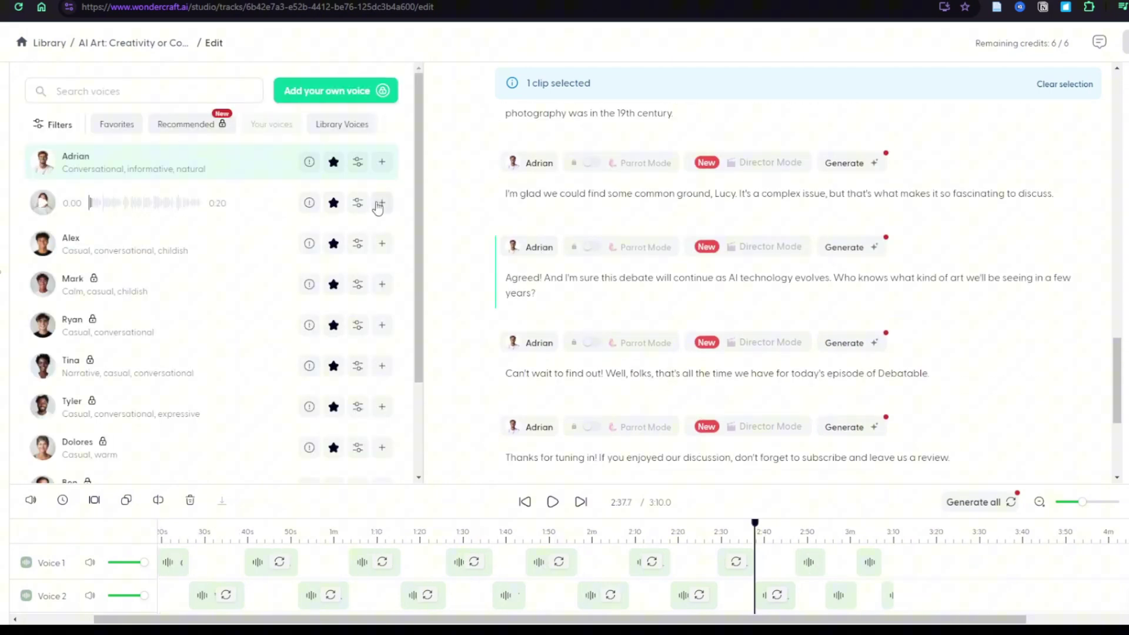
left_click(382, 203)
left_click(268, 231)
left_click(538, 300)
left_click(349, 101)
left_click(382, 203)
left_click(269, 230)
left_click(538, 361)
left_click(349, 102)
left_click(382, 203)
left_click(268, 231)
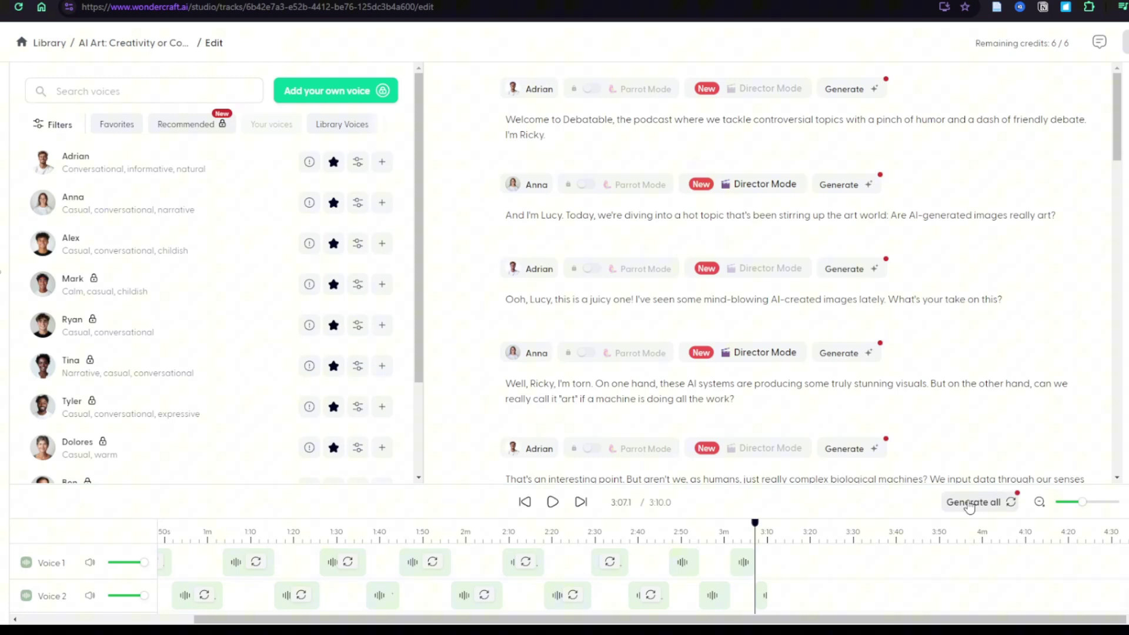
- Render audio for every clip with Generate all, then play the 2:28.8 Debatable episode
left_click(970, 503)
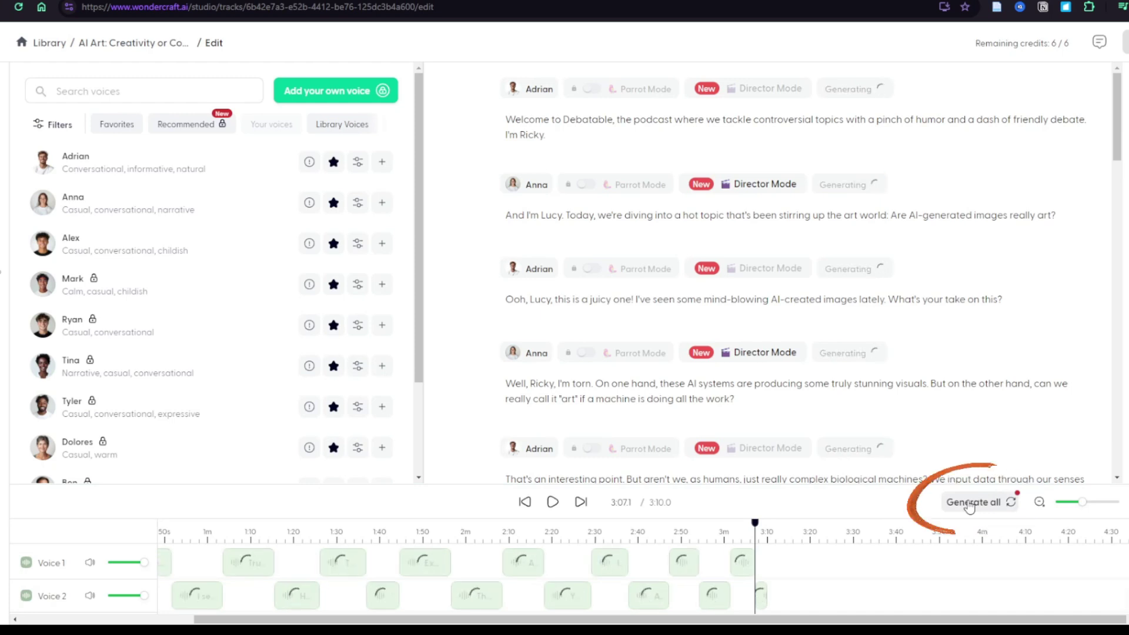
left_click(552, 503)
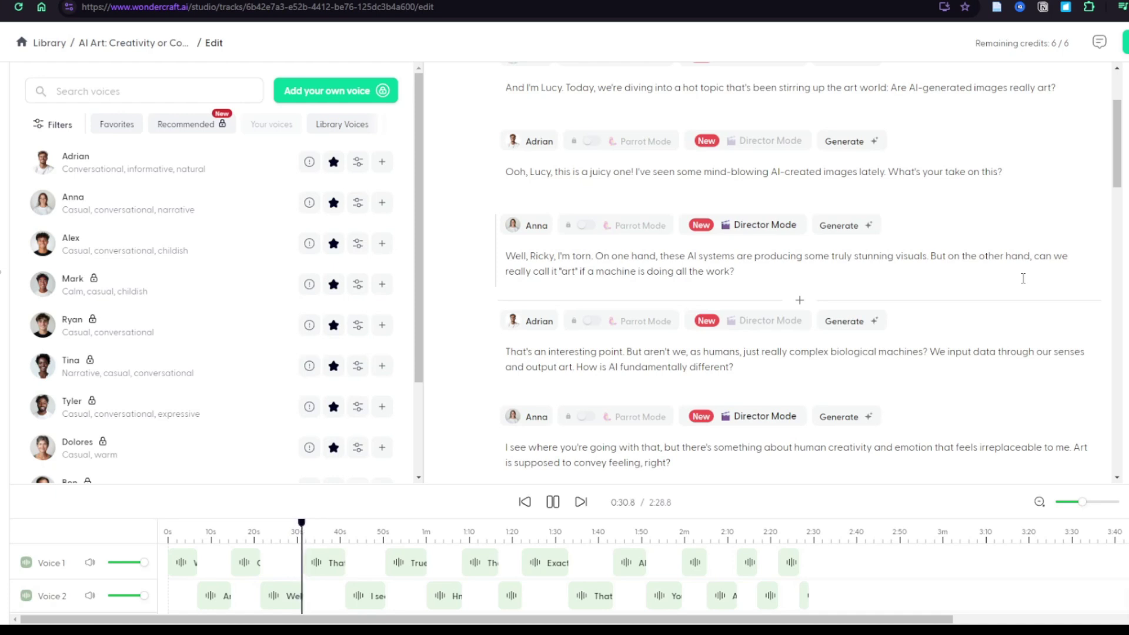
- Stop playback and try Director Mode prompts such as 'evil laugh' and 'Add ums and uhs', then clear them
left_click(528, 92)
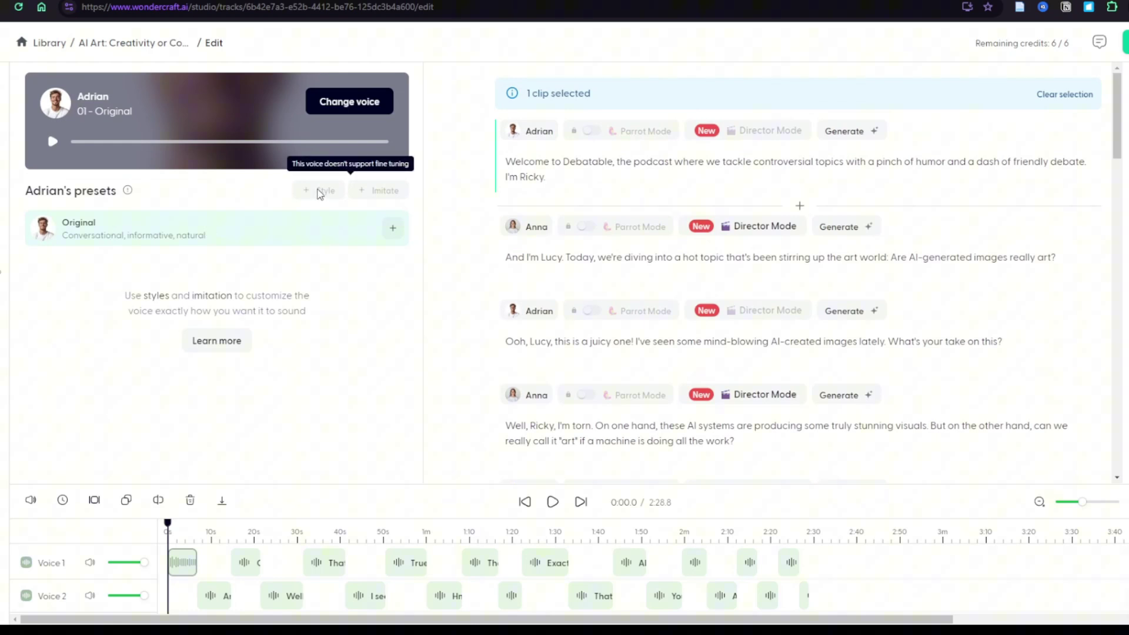
scroll(534, 438, "down", 20)
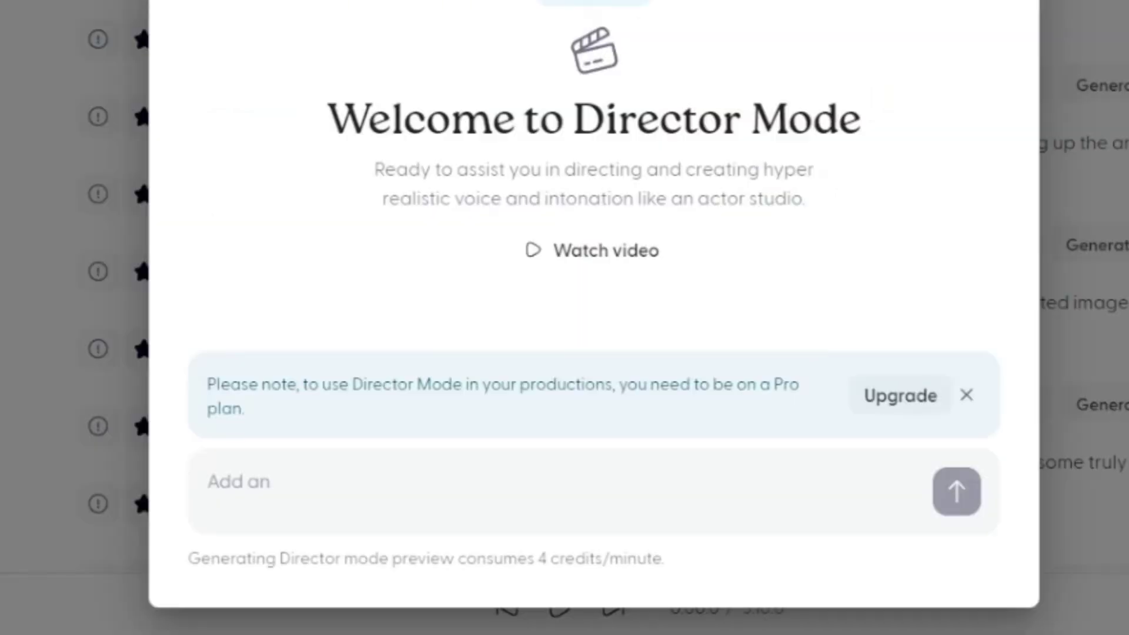
type("evil laugh at the start")
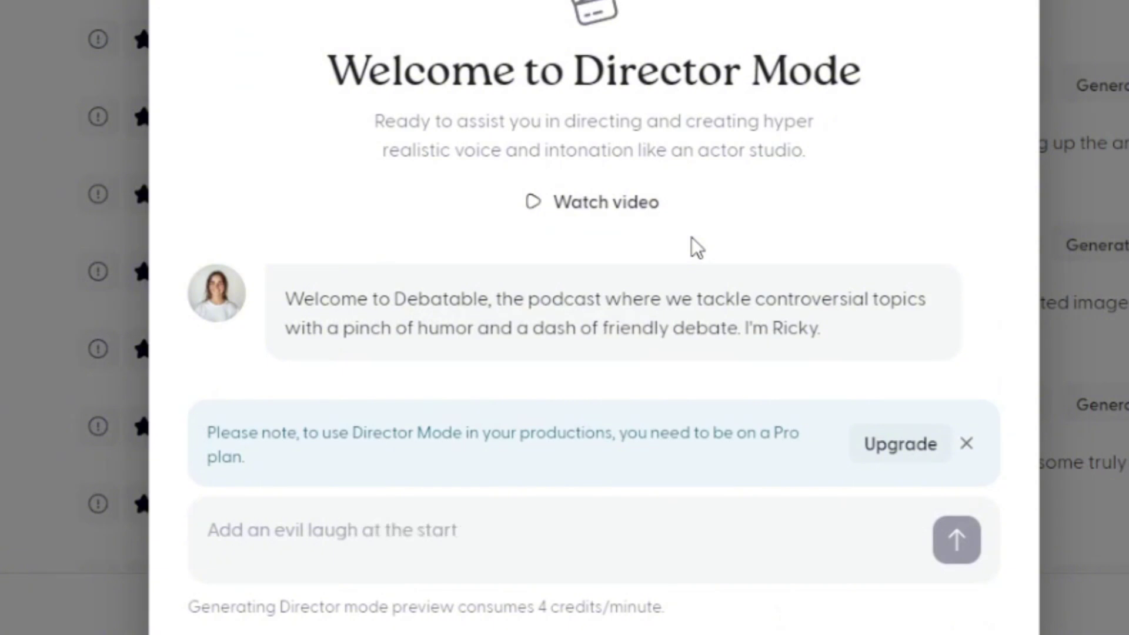
key("ctrl+a")
key("BackSpace")
type("Ad")
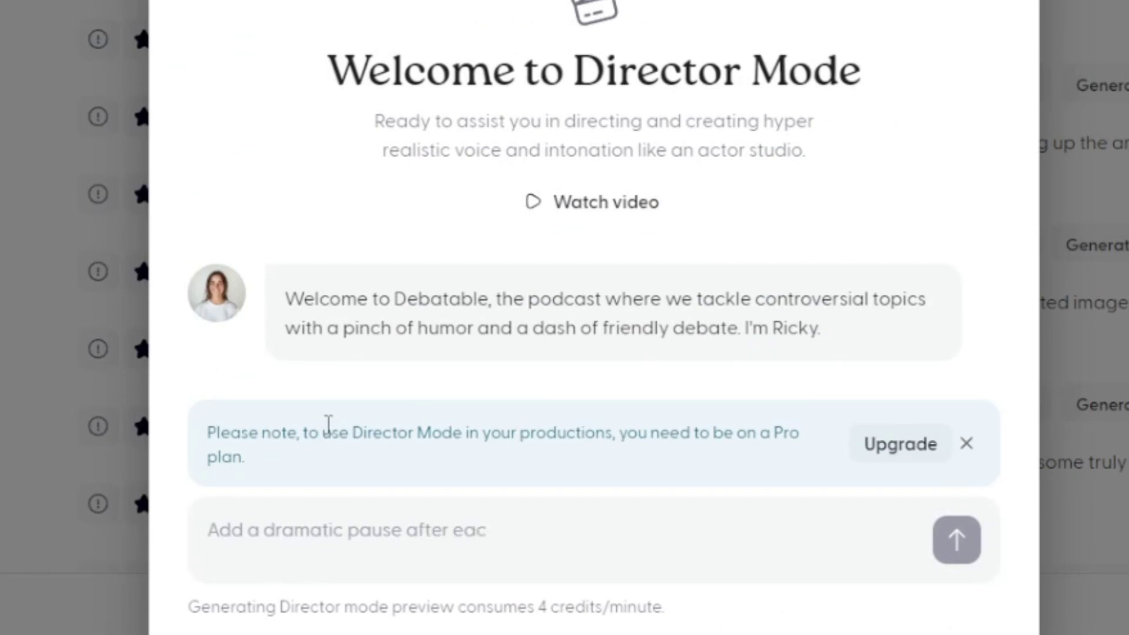
key("ctrl+a")
type("Ad")
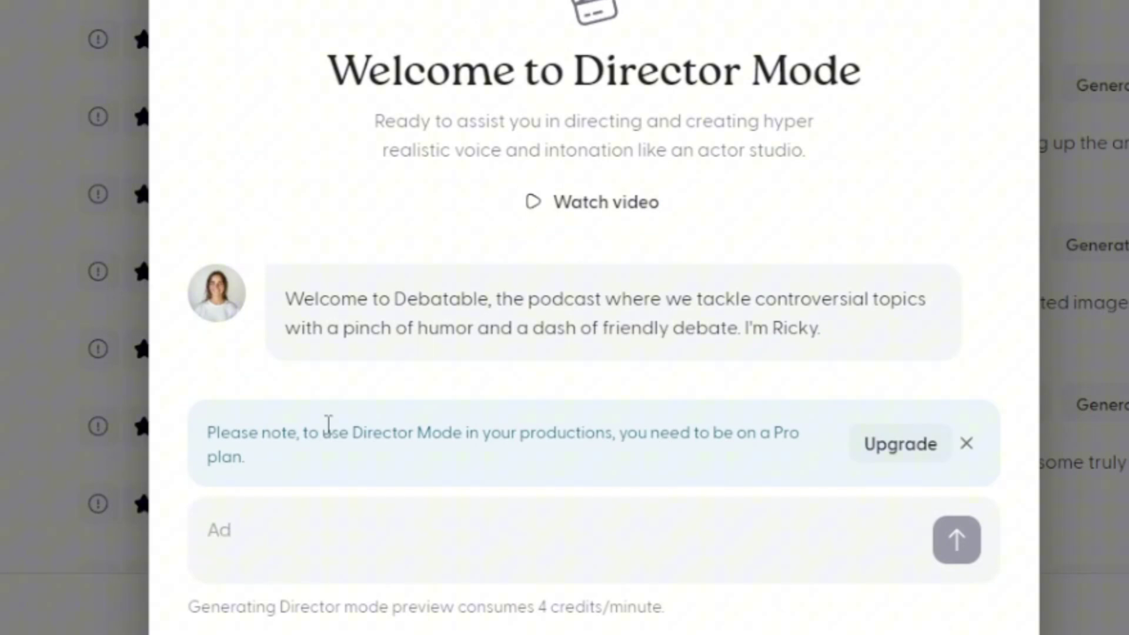
type("d ums and uhs and stutter a bit")
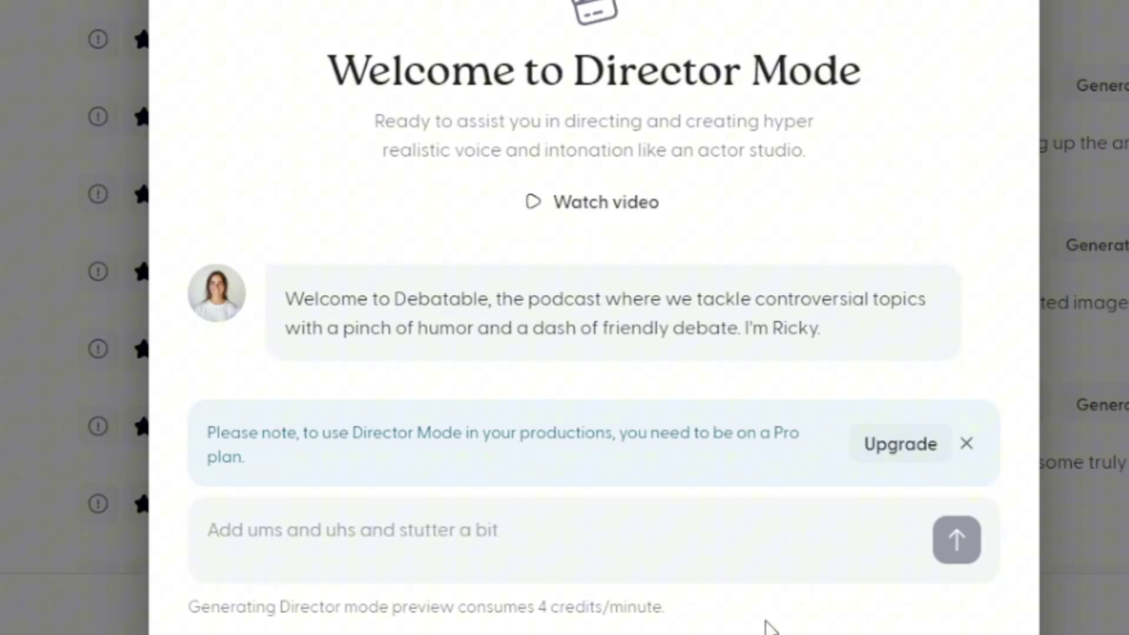
key("Return")
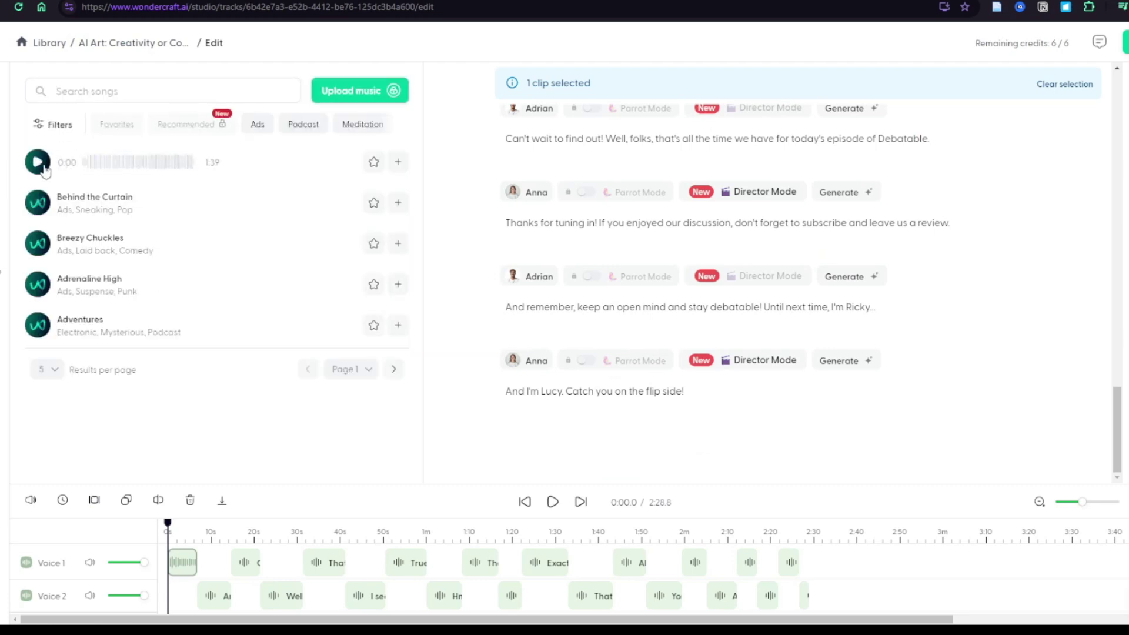
- Preview several songs and add Adrenaline High to the Music 1 lane
left_click(38, 162)
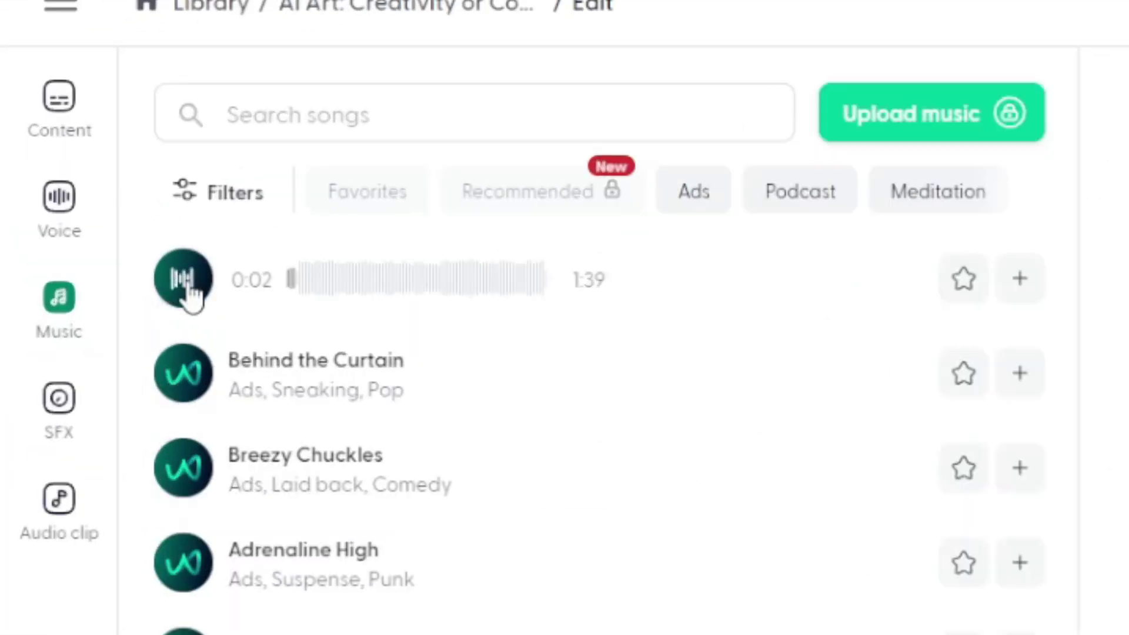
left_click(190, 294)
left_click(183, 376)
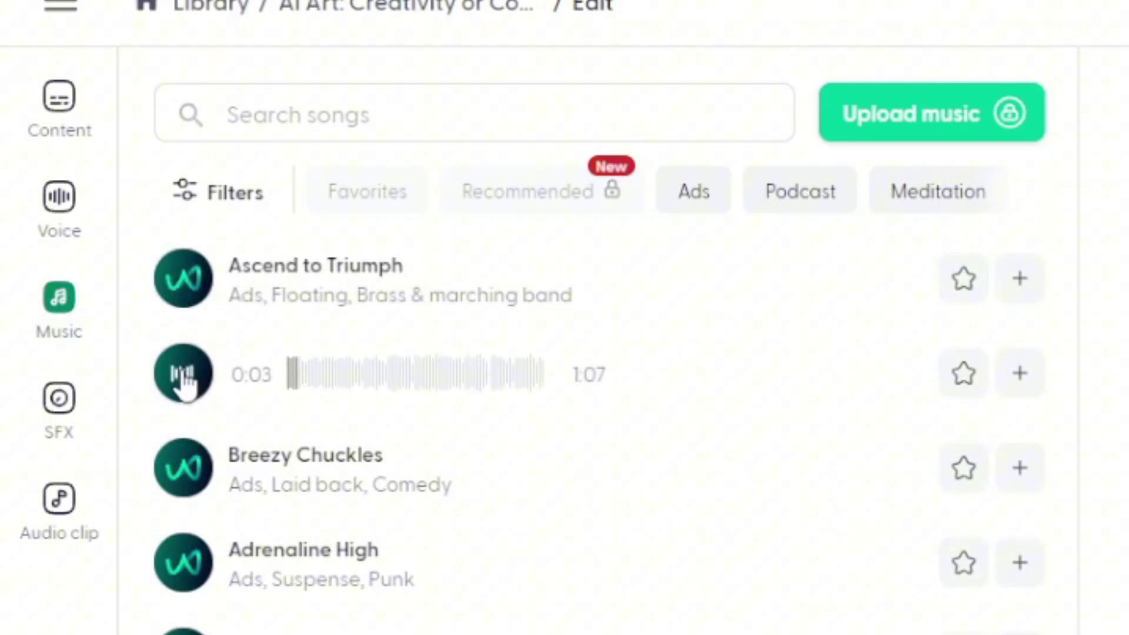
left_click(186, 565)
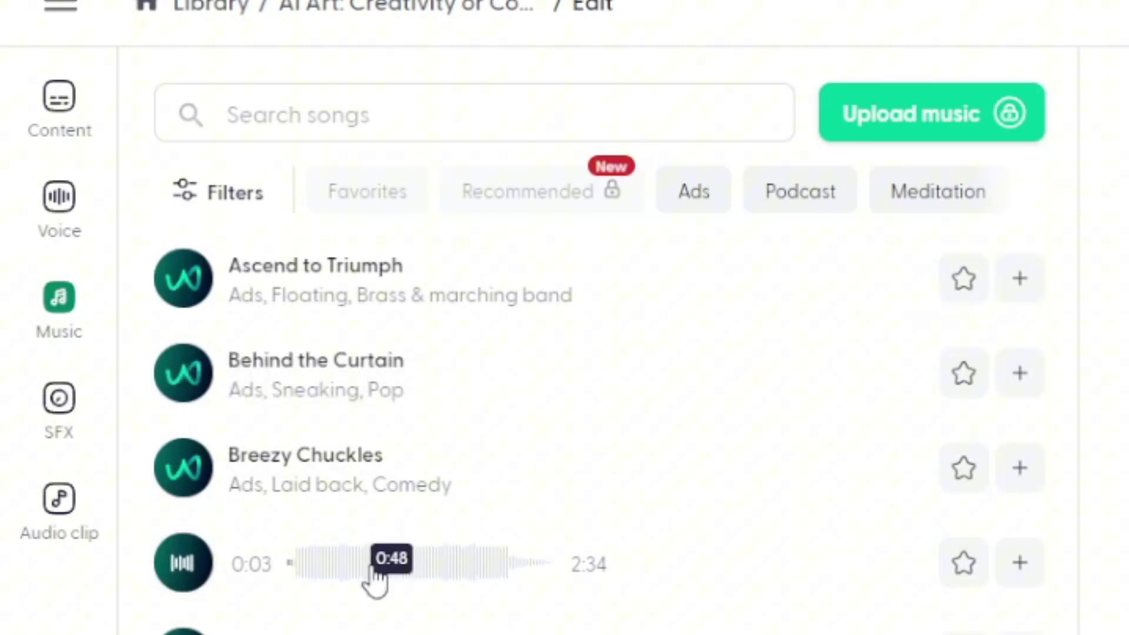
left_click(180, 569)
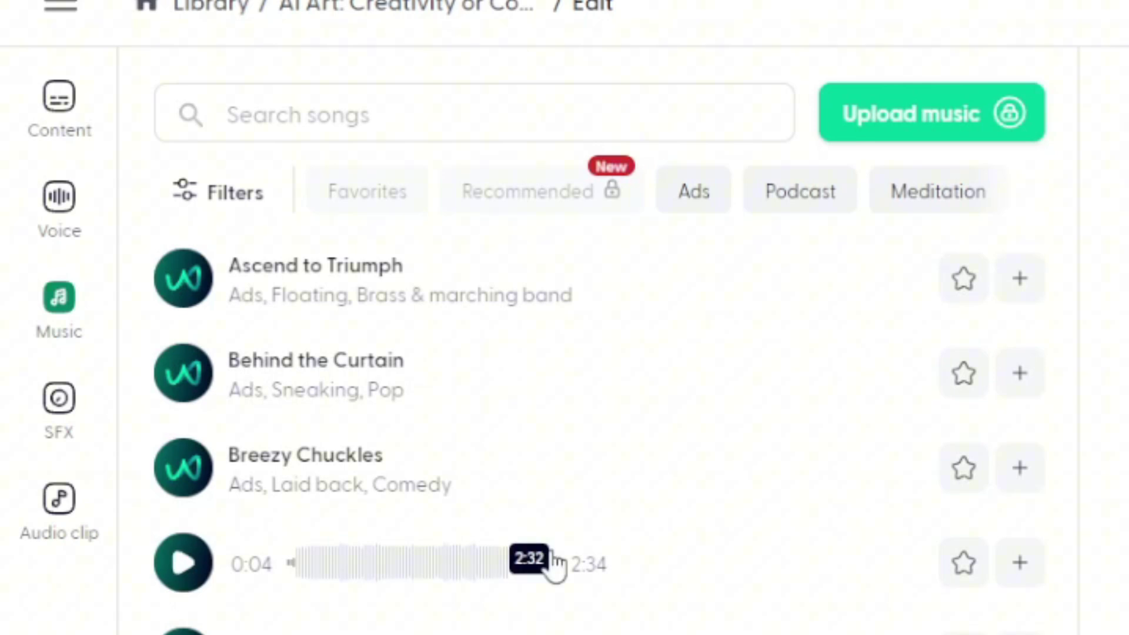
left_click(1021, 563)
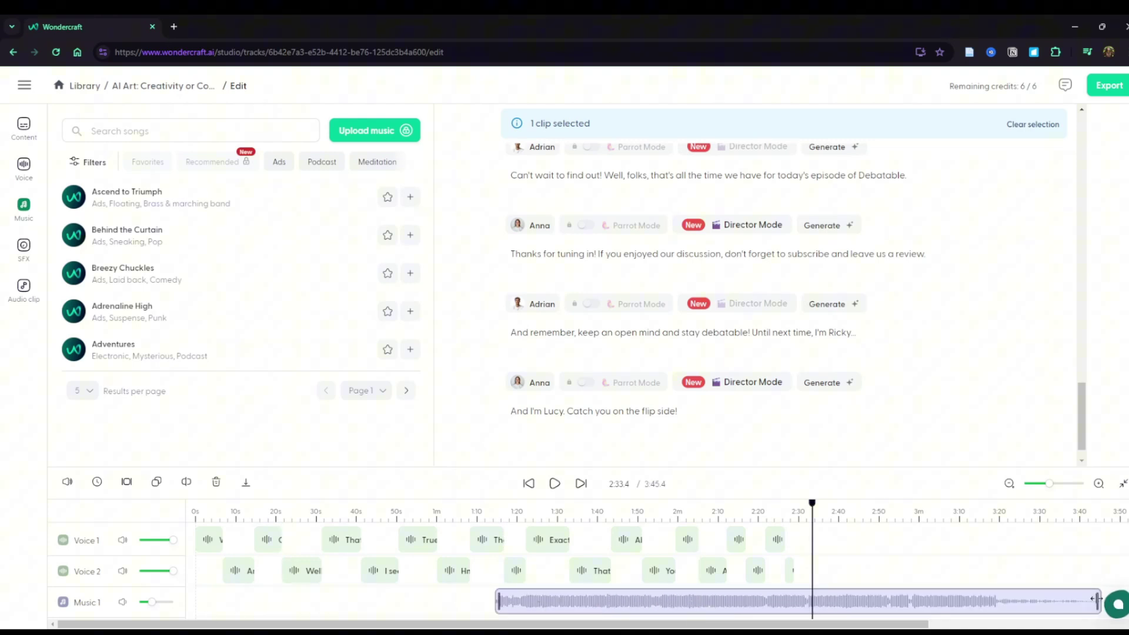
- Trim the Adrenaline High clip and move it to about 2:20–2:30
left_click_drag(1012, 607, 772, 596)
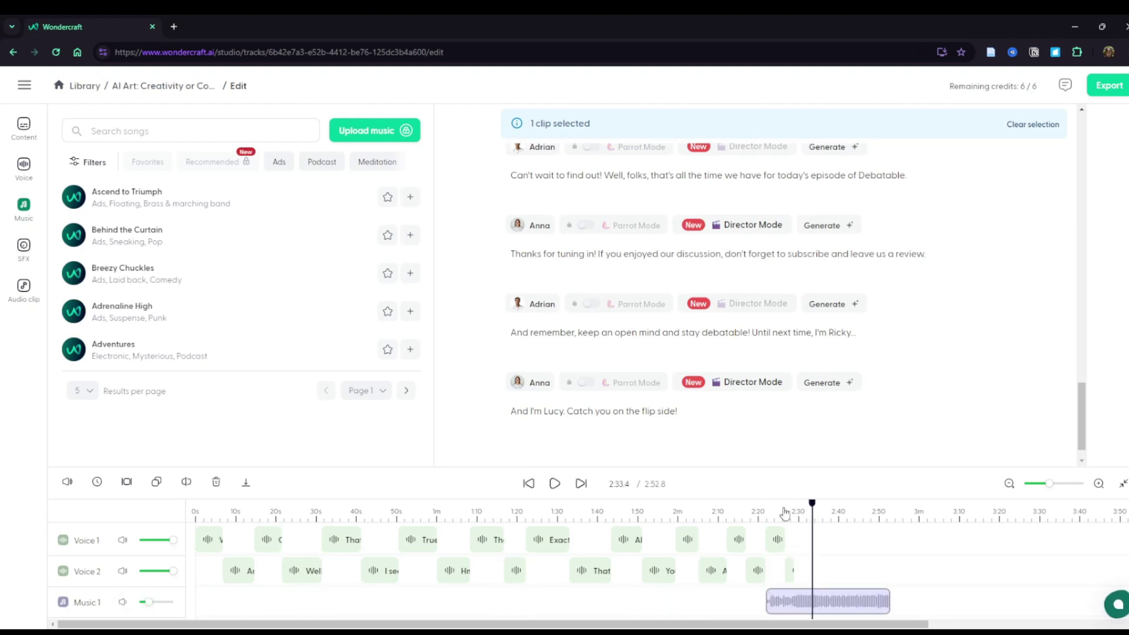
left_click(753, 518)
left_click(554, 484)
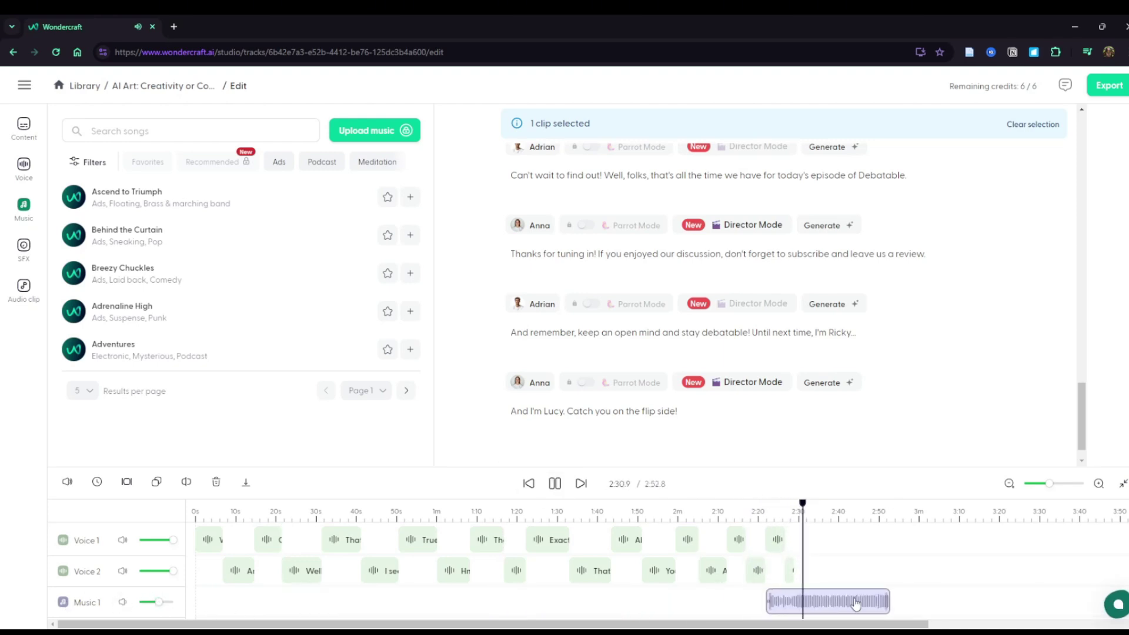
left_click_drag(876, 601, 804, 596)
left_click(303, 608)
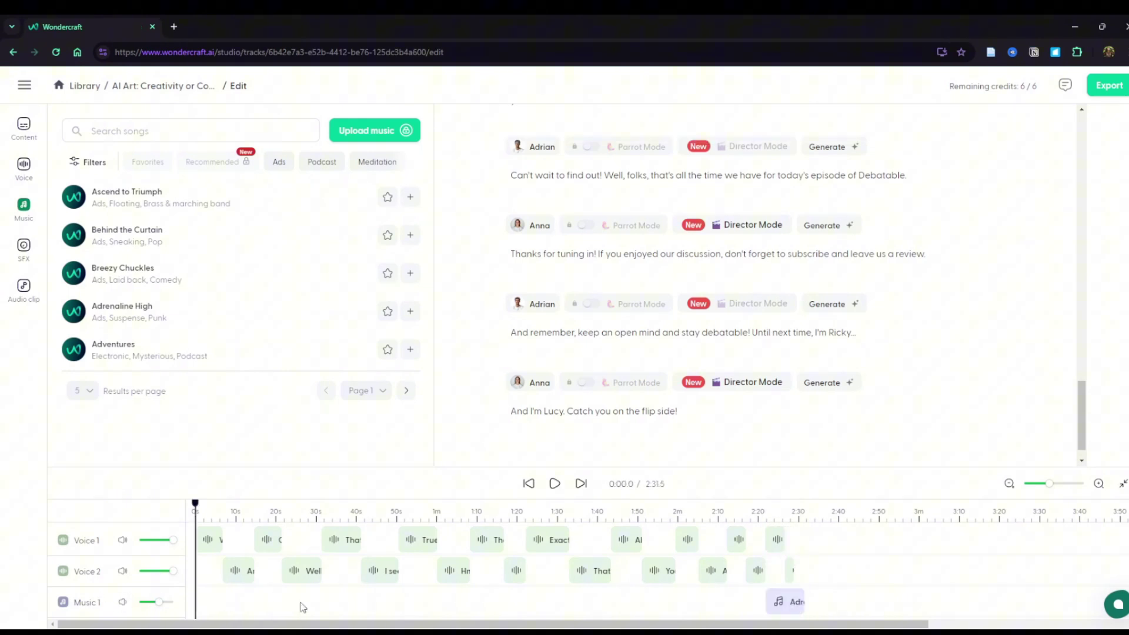
left_click_drag(801, 602, 813, 602)
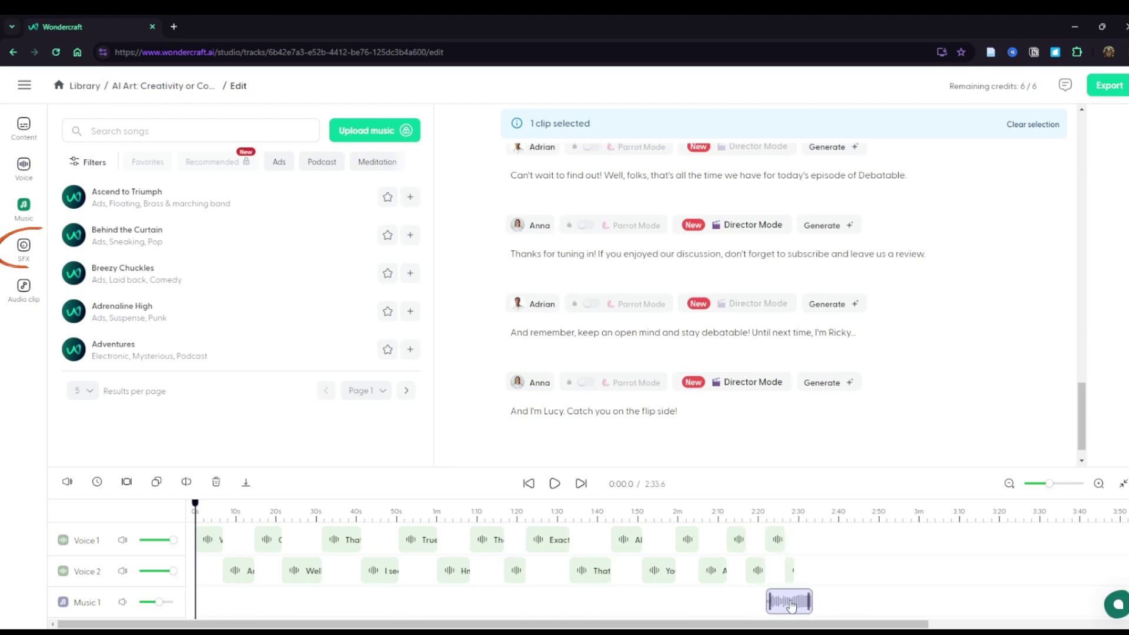
- Add the Alien Technology effect at the track start, play it back, then try custom SFX generation
left_click(25, 248)
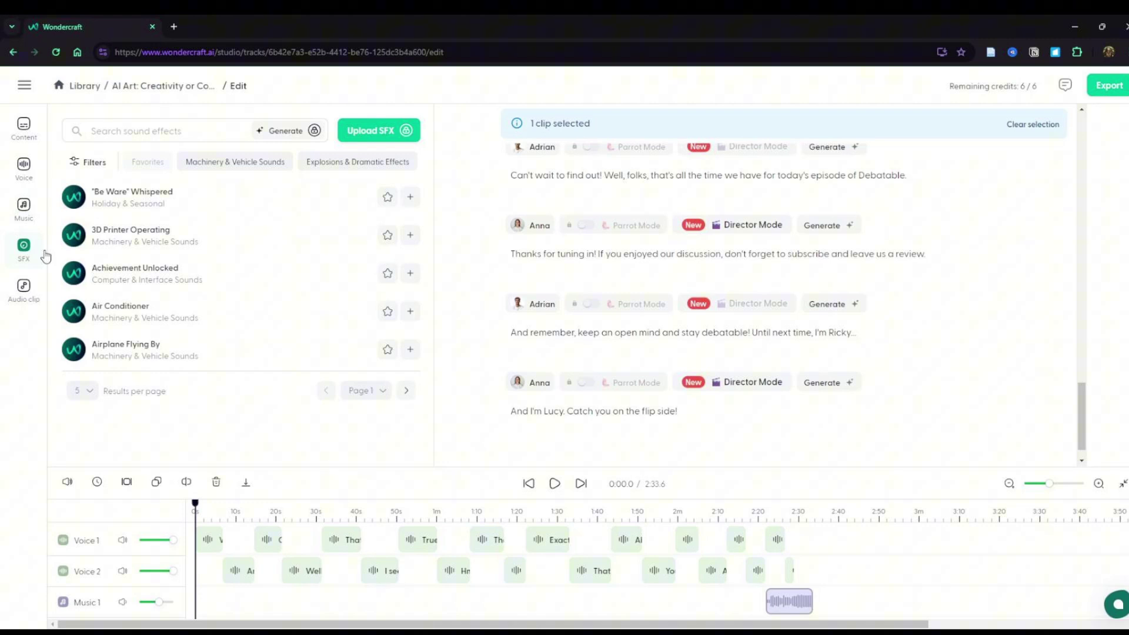
left_click(73, 350)
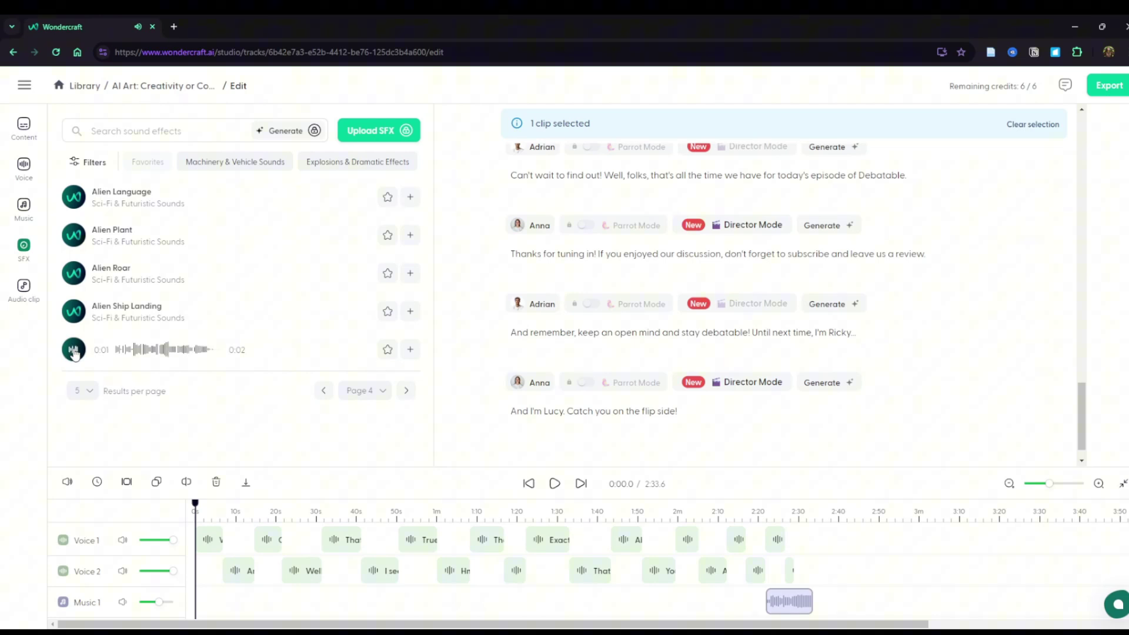
left_click(410, 350)
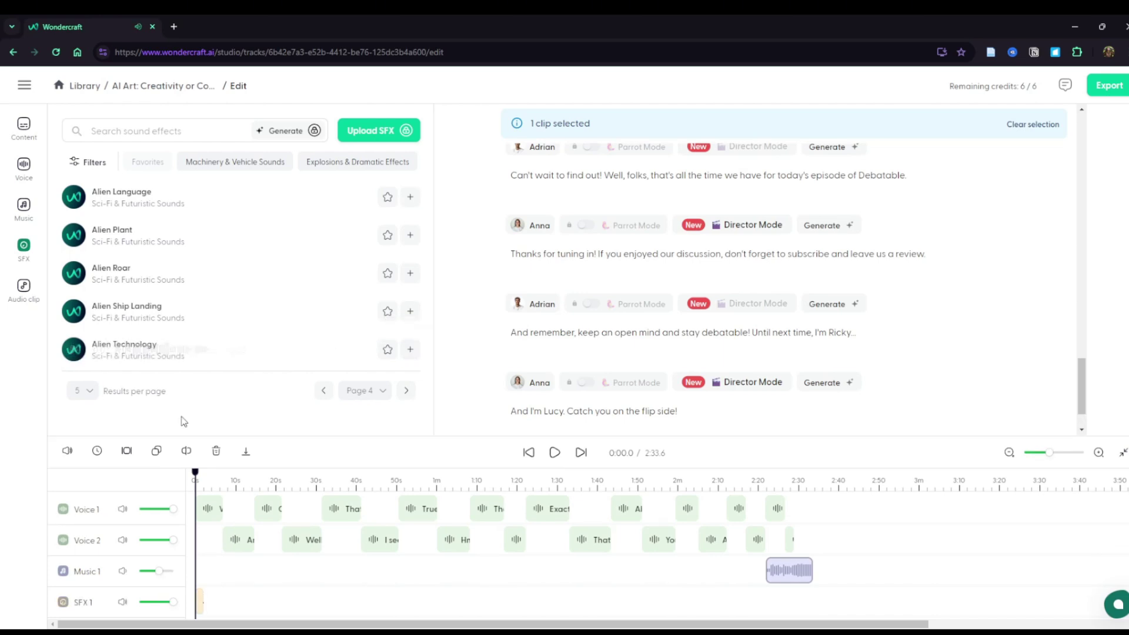
left_click(555, 454)
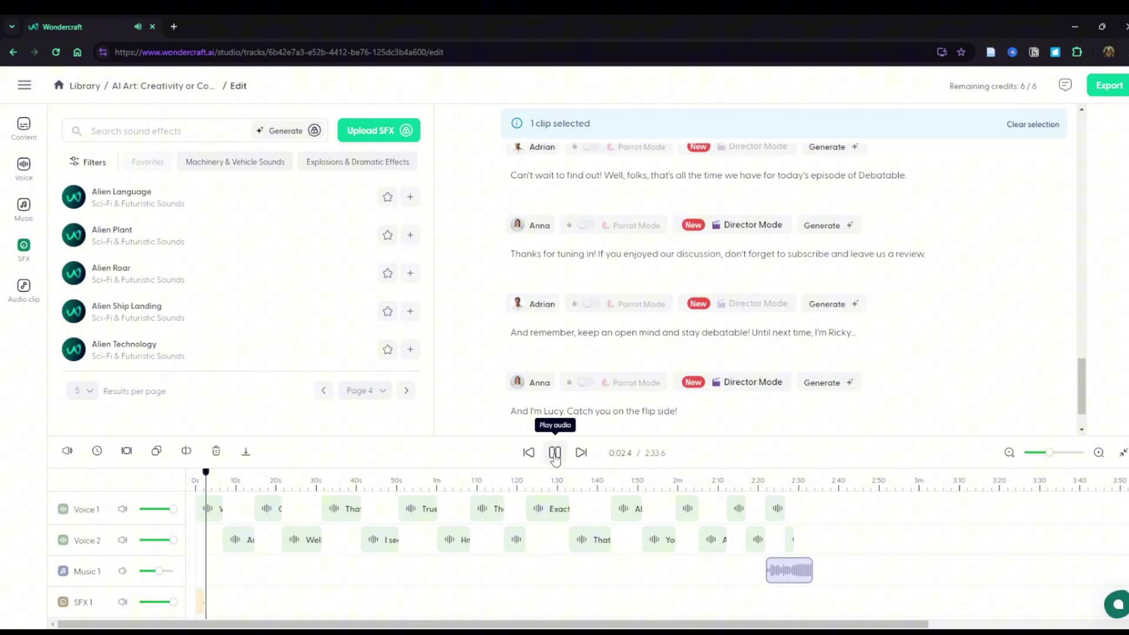
left_click(131, 131)
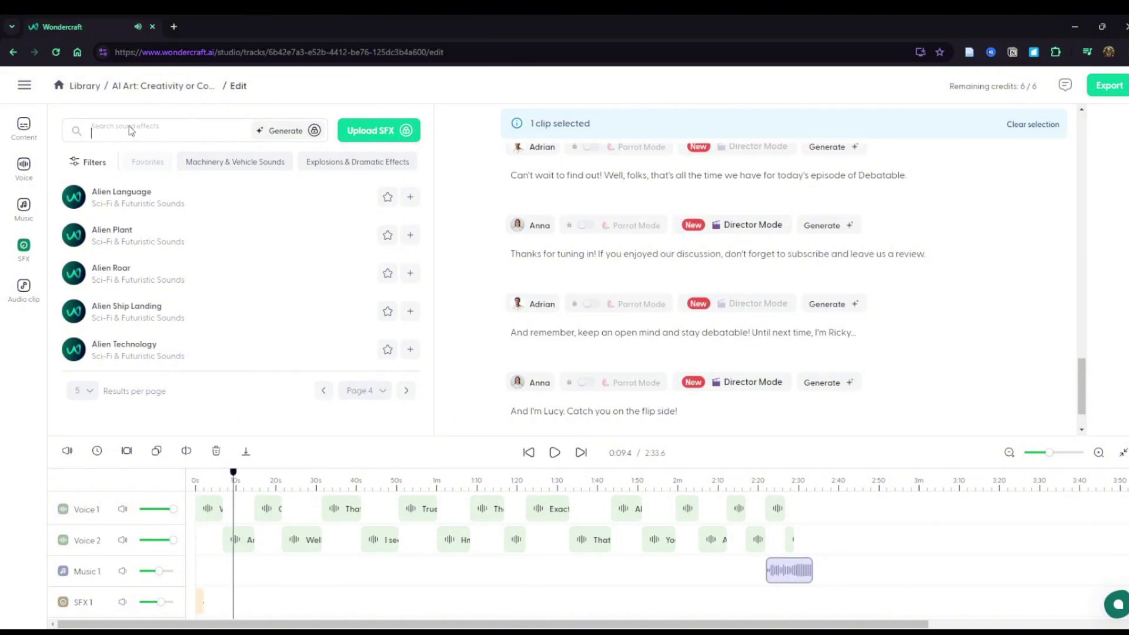
left_click(292, 132)
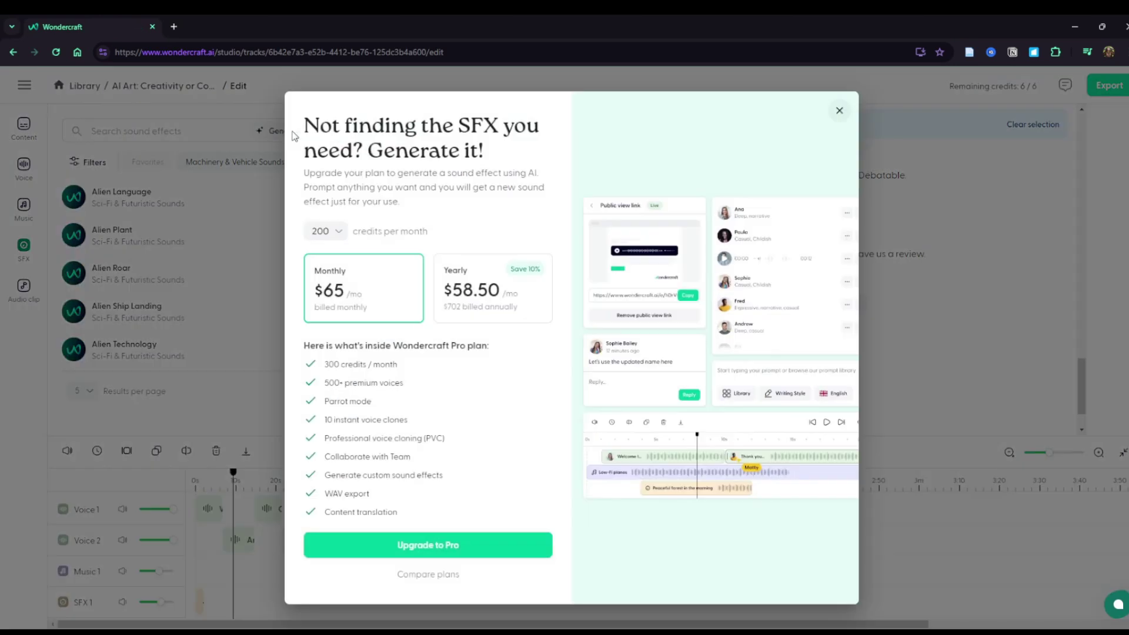
- Download the finished ad as a 96k MP3, then start a new track and open the prompt Library
left_click(842, 111)
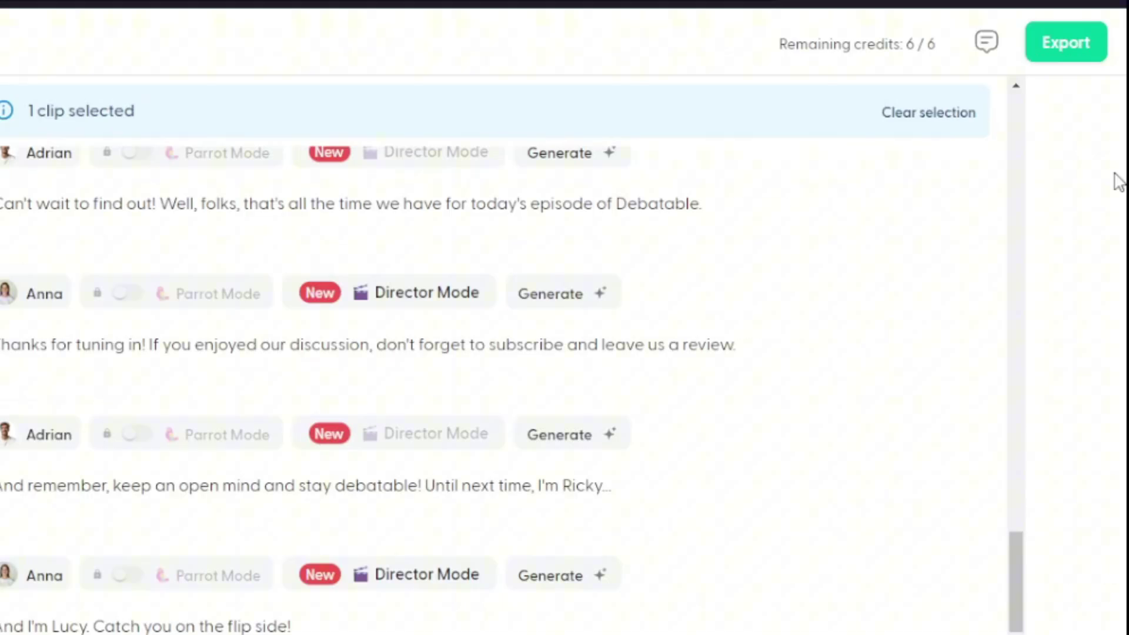
left_click(1116, 88)
left_click(856, 133)
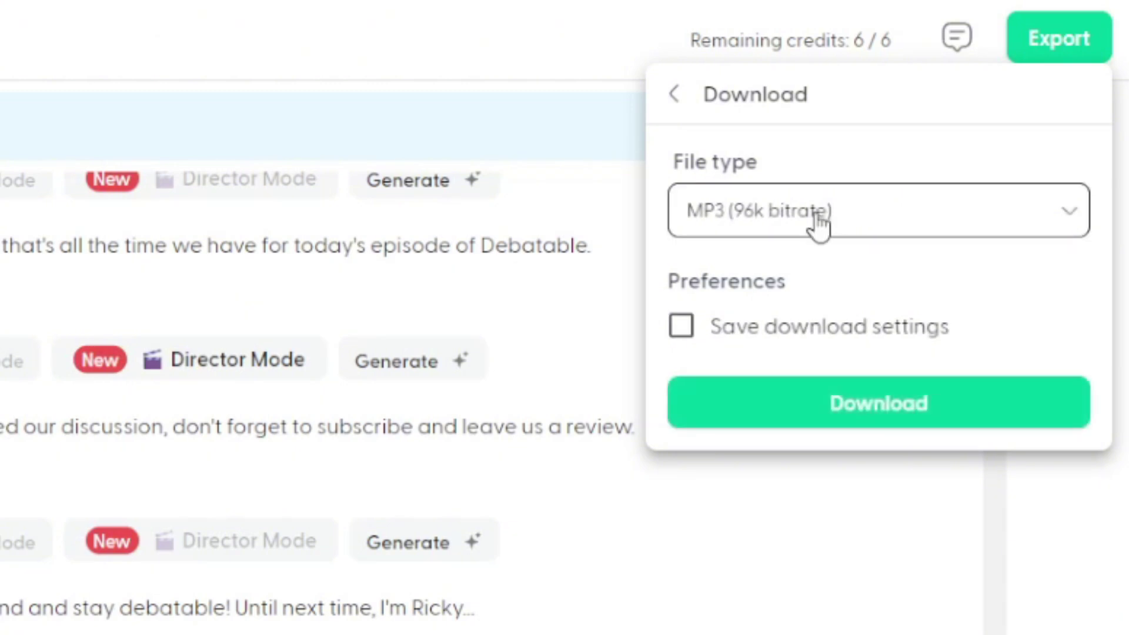
left_click(839, 406)
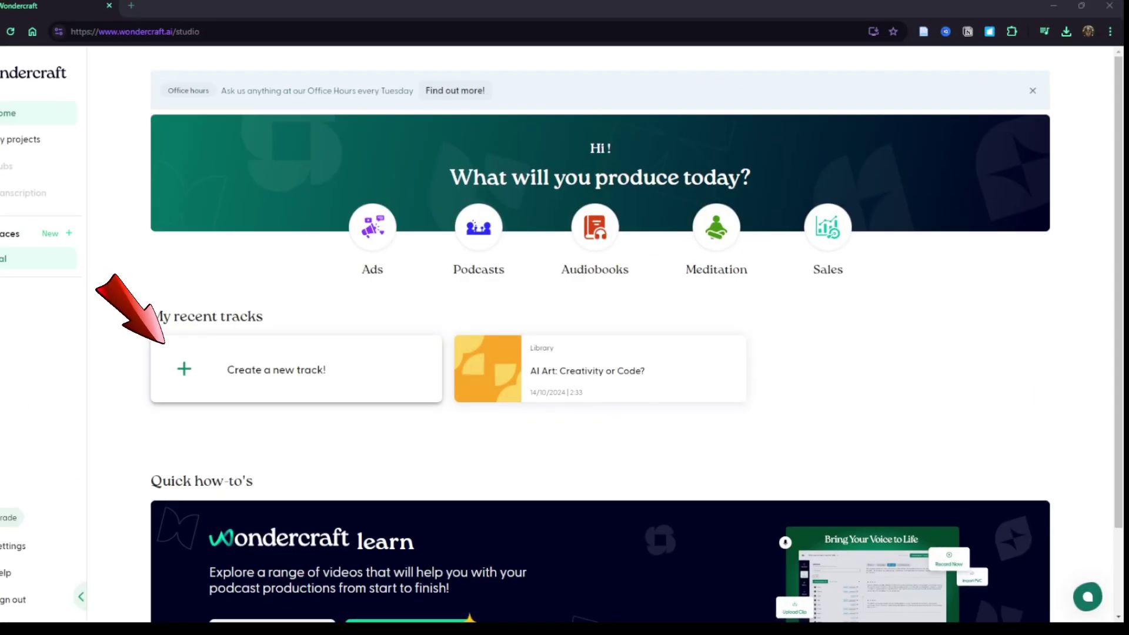
left_click(317, 353)
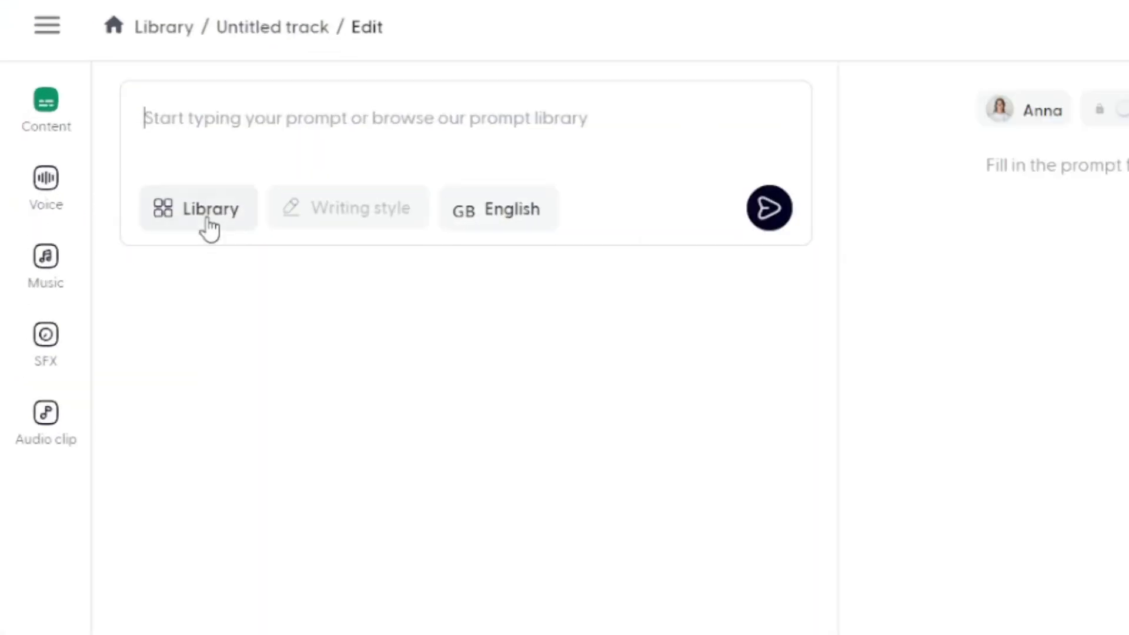
left_click(206, 206)
- Insert the Brand Affinity Ad template as a 30-second radio ad for Cold Stone Mortuary Company
left_click(258, 481)
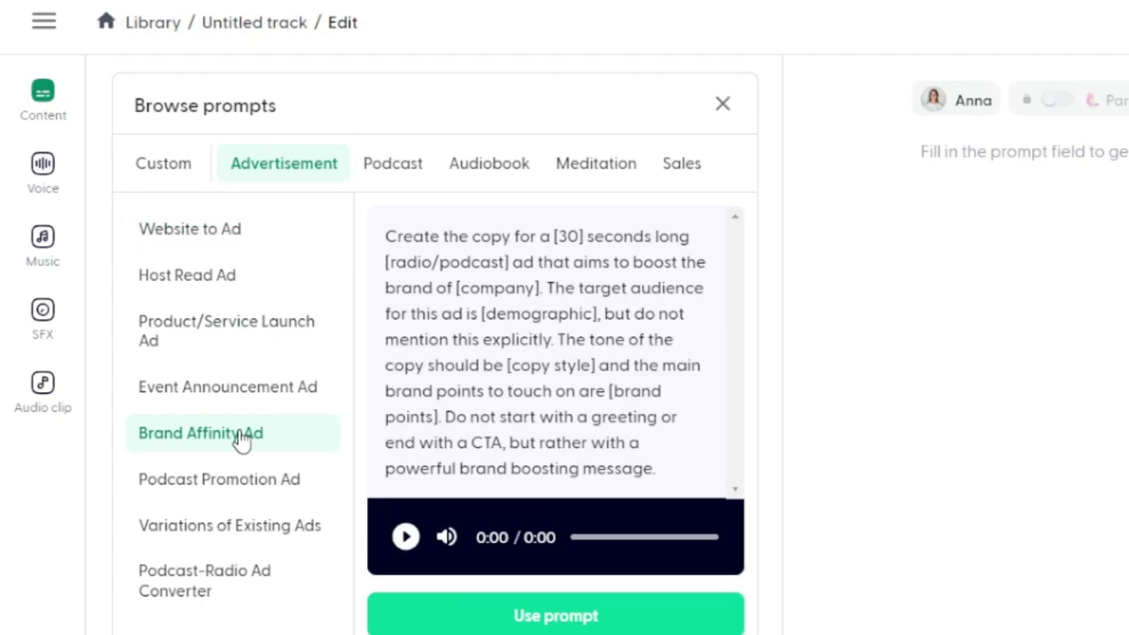
left_click(556, 616)
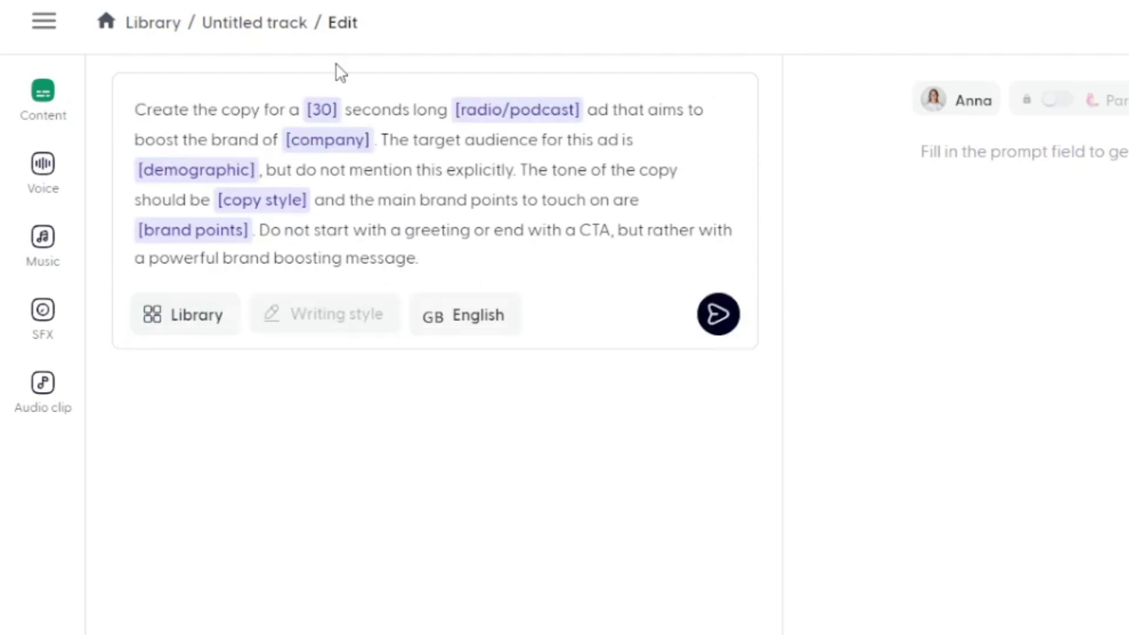
left_click(318, 110)
type("30")
left_click(524, 110)
type("radio")
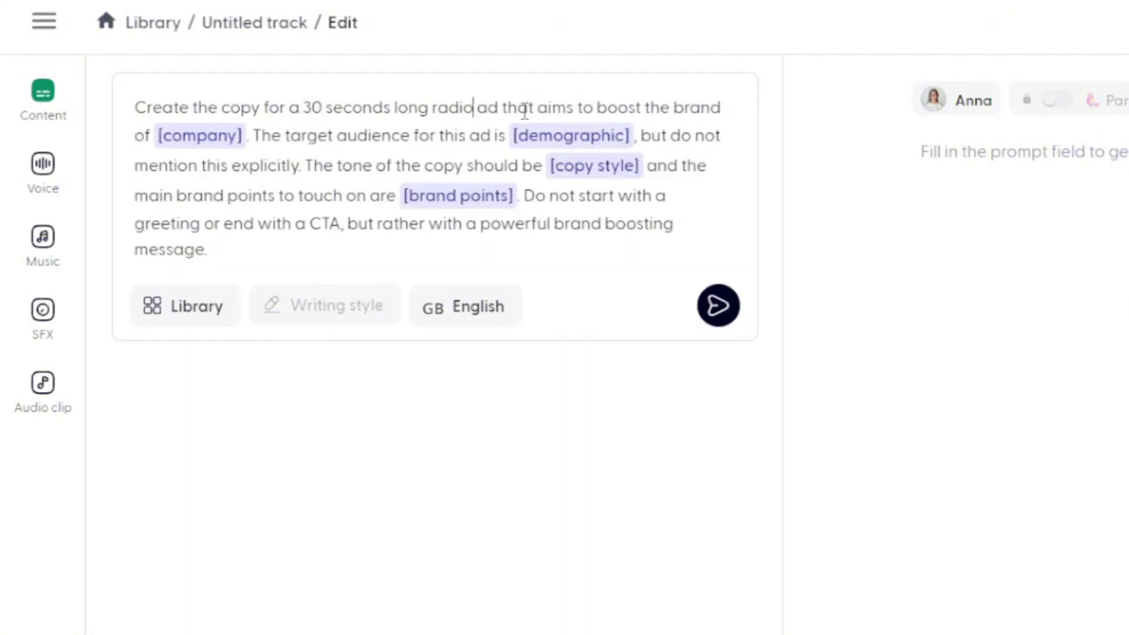
left_click(197, 134)
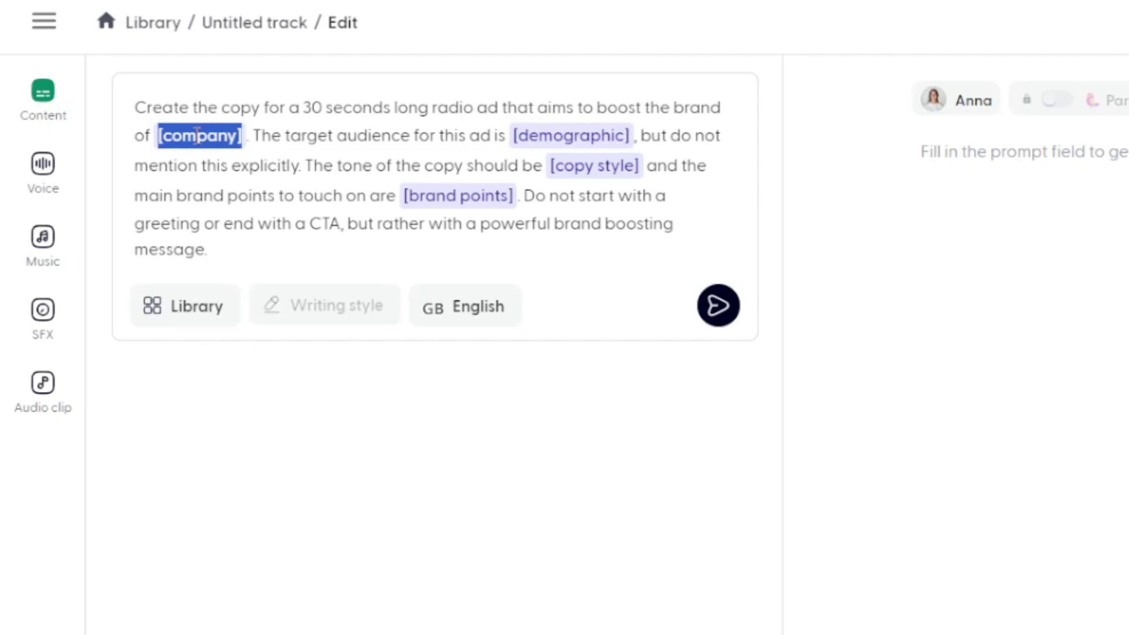
type("Cold Stone Mortuary Company")
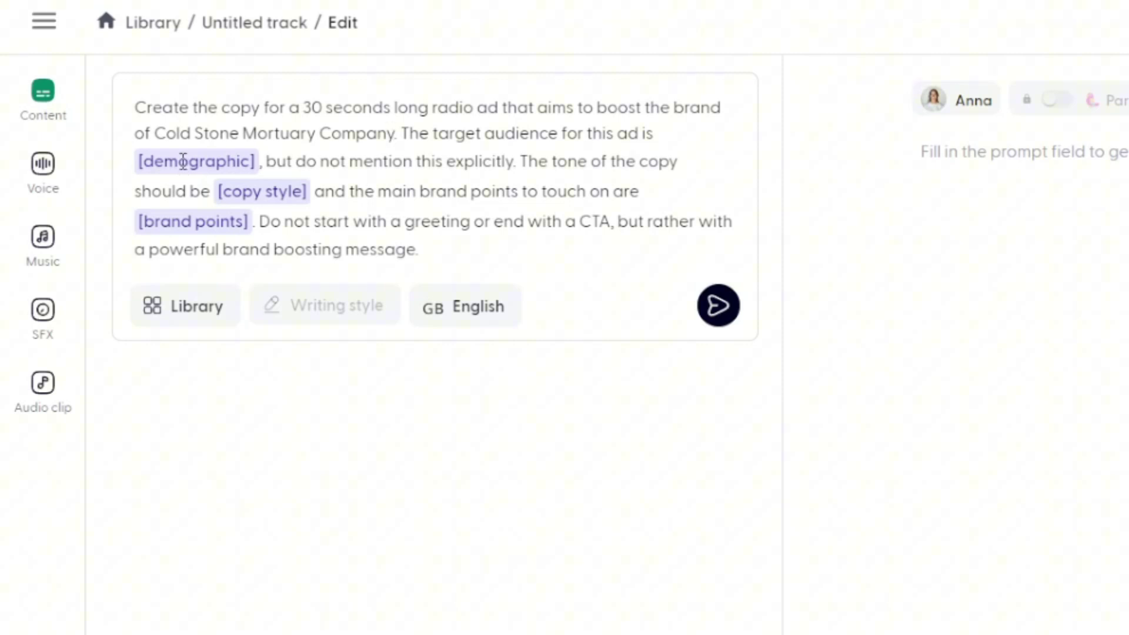
- Target middle-aged men and women, with a humorous, witty, sarcastic tone, burial services, low prices and 69% APR financing
left_click(183, 161)
type("middle-aged men and women")
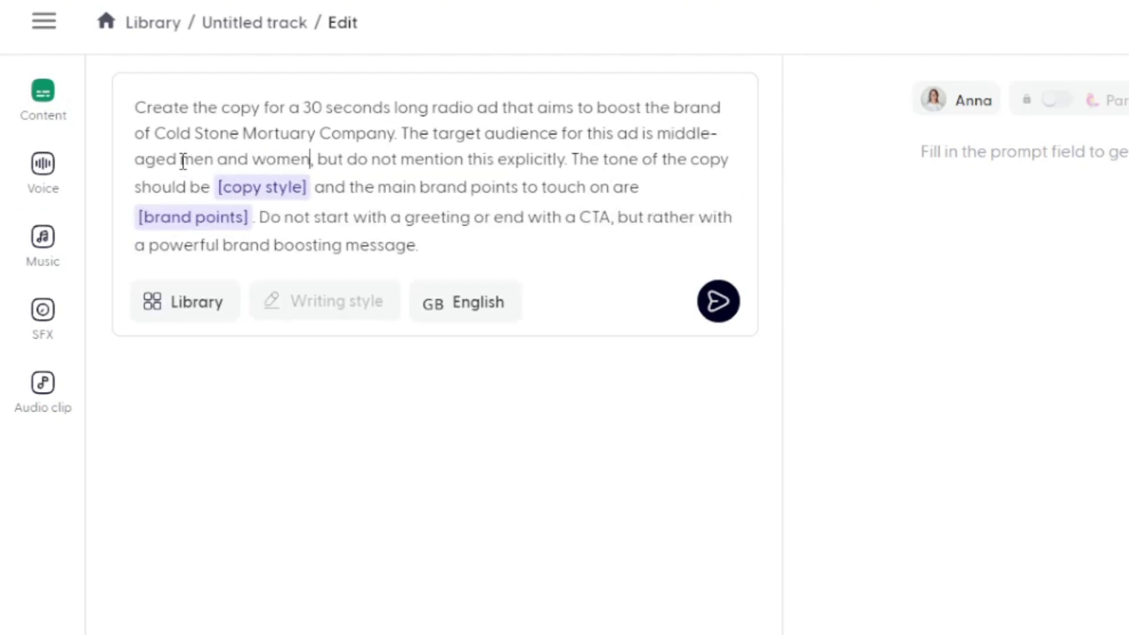
left_click(245, 182)
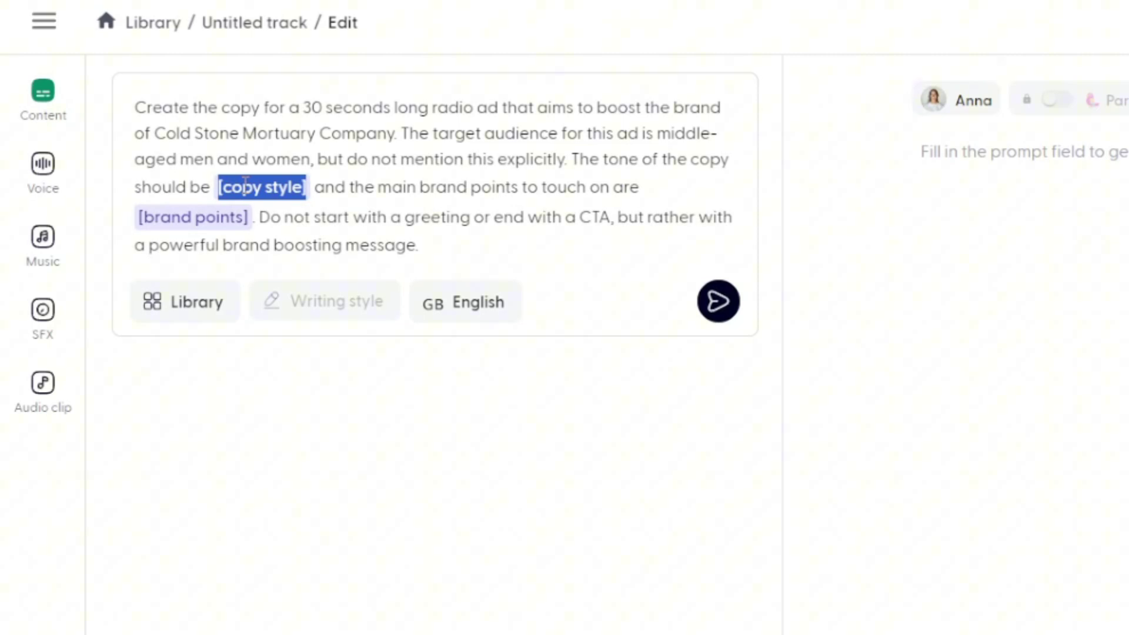
type("humorous, witty, and sarcastic")
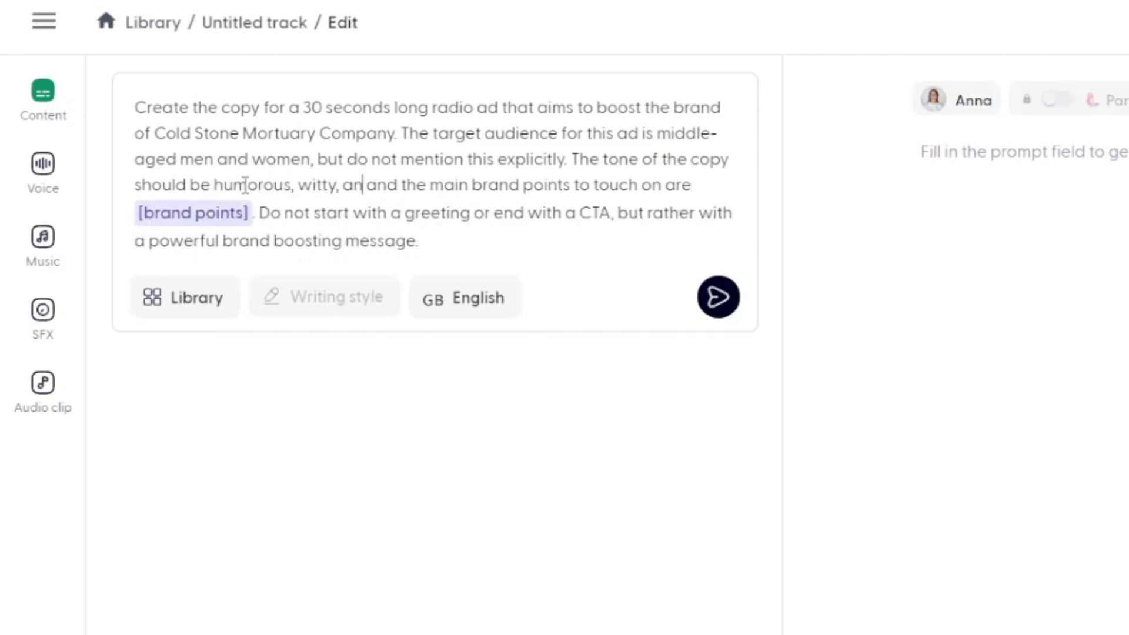
left_click(249, 213)
type("dependable")
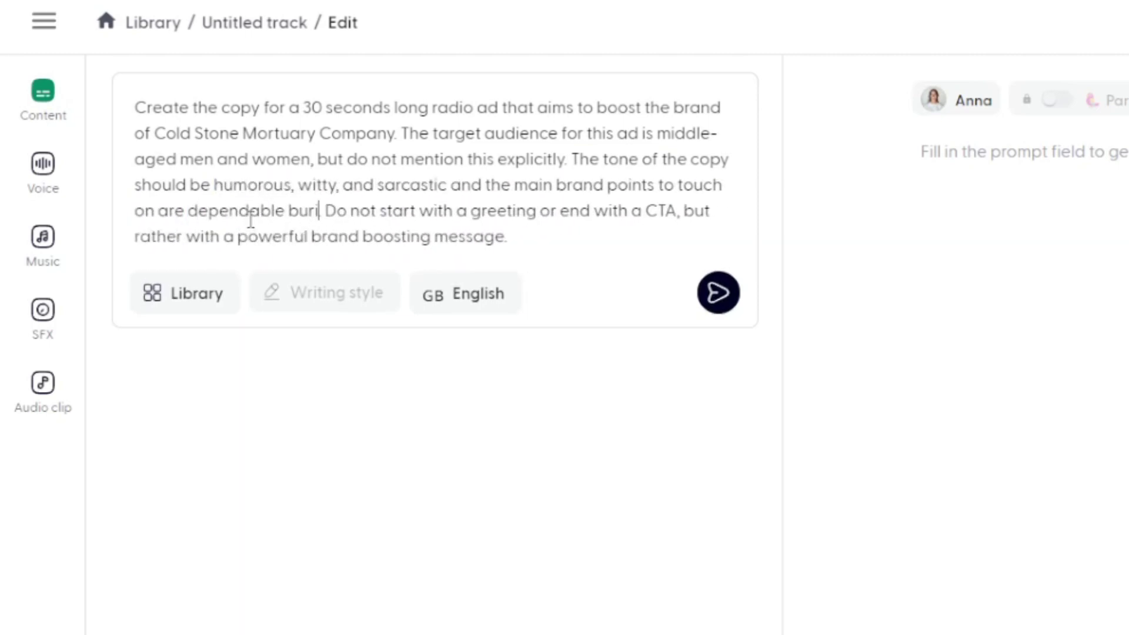
type("al services, ")
type("low prices, financing with as li")
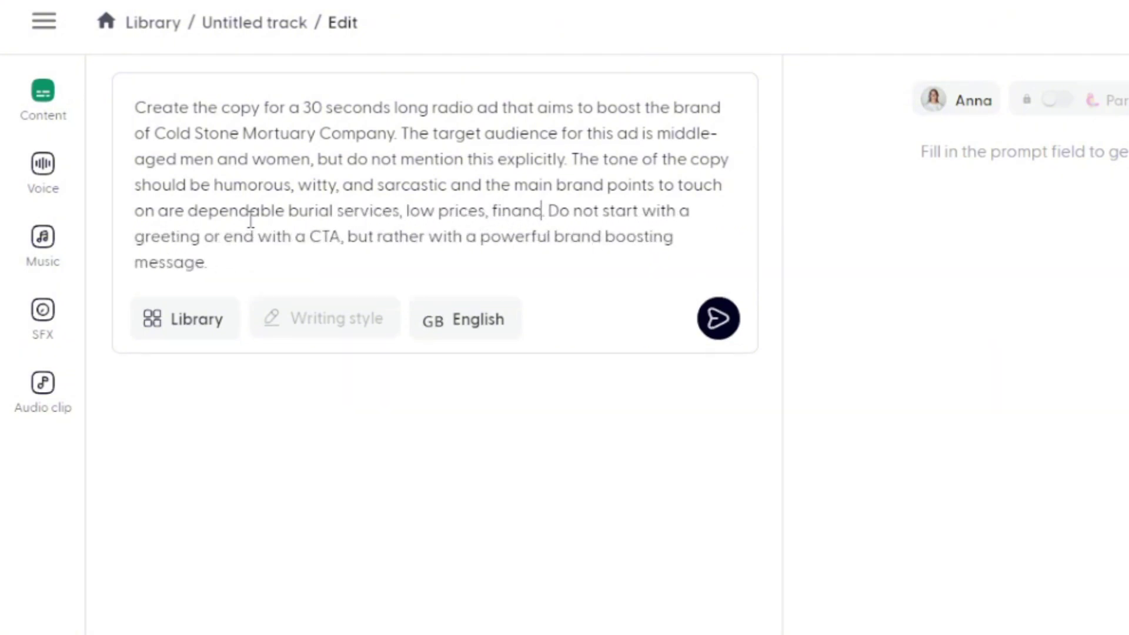
type("ttle as $10,000")
key("BackSpace")
key("BackSpace")
key("BackSpace")
key("BackSpace")
key("BackSpace")
key("BackSpace")
key("BackSpace")
key("BackSpace")
key("BackSpace")
key("BackSpace")
key("BackSpace")
key("BackSpace")
key("BackSpace")
key("BackSpace")
key("BackSpace")
key("BackSpace")
key("BackSpace")
key("BackSpace")
key("BackSpace")
key("BackSpace")
type("interest as low as 69% APR")
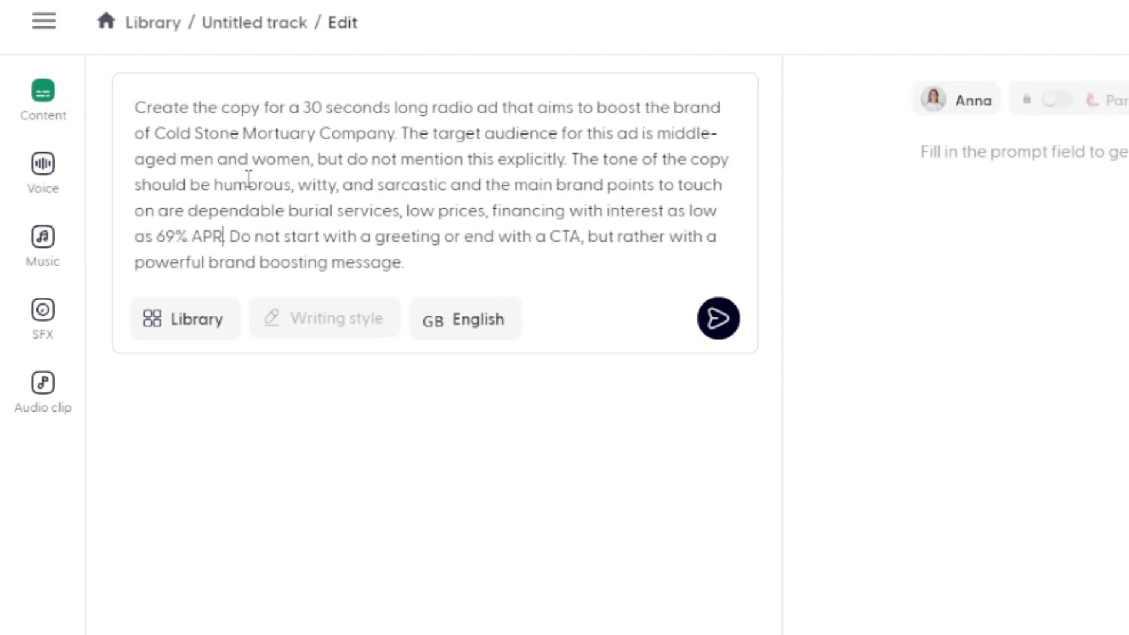
- Generate the ad script and try the last voice, which is locked behind a Pro upgrade
left_click(719, 322)
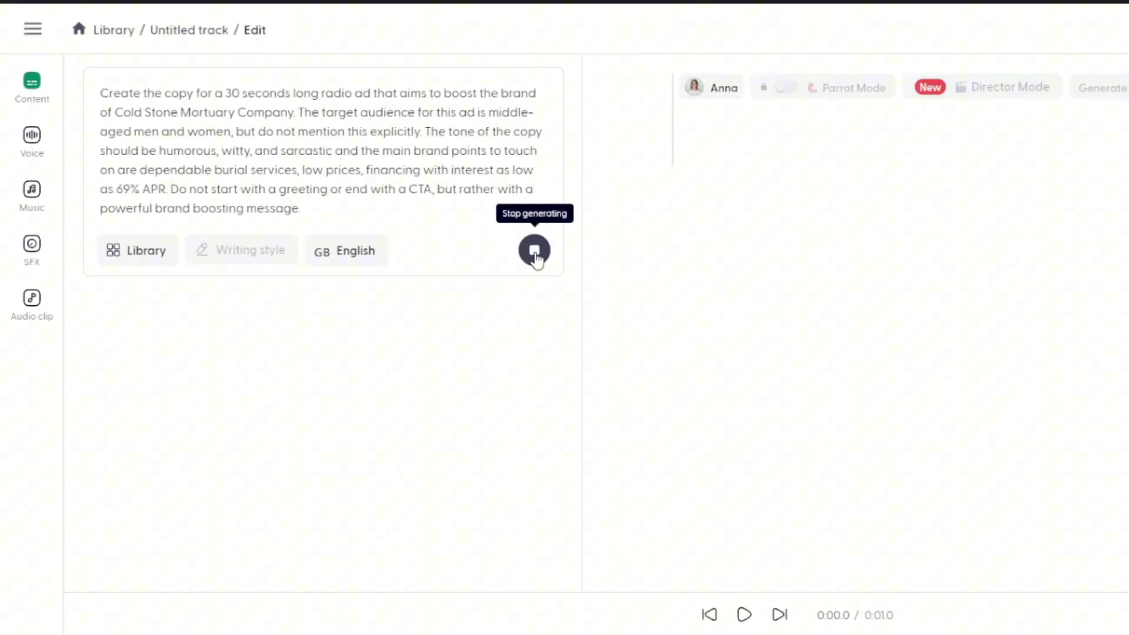
left_click(721, 96)
scroll(101, 497, "down", 10)
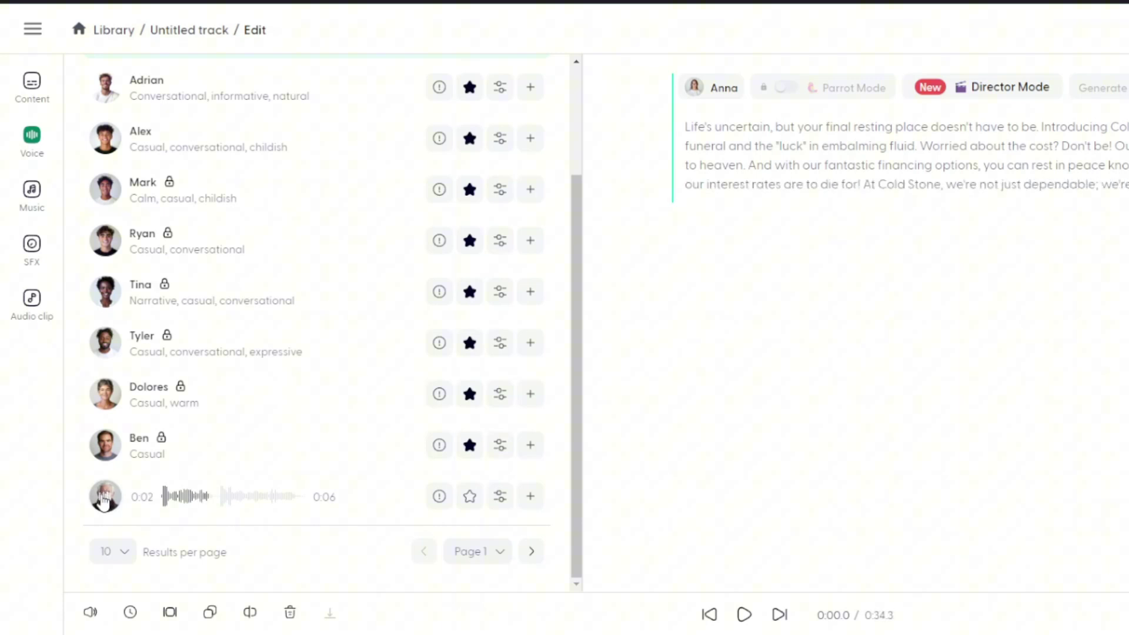
left_click(531, 496)
left_click(420, 535)
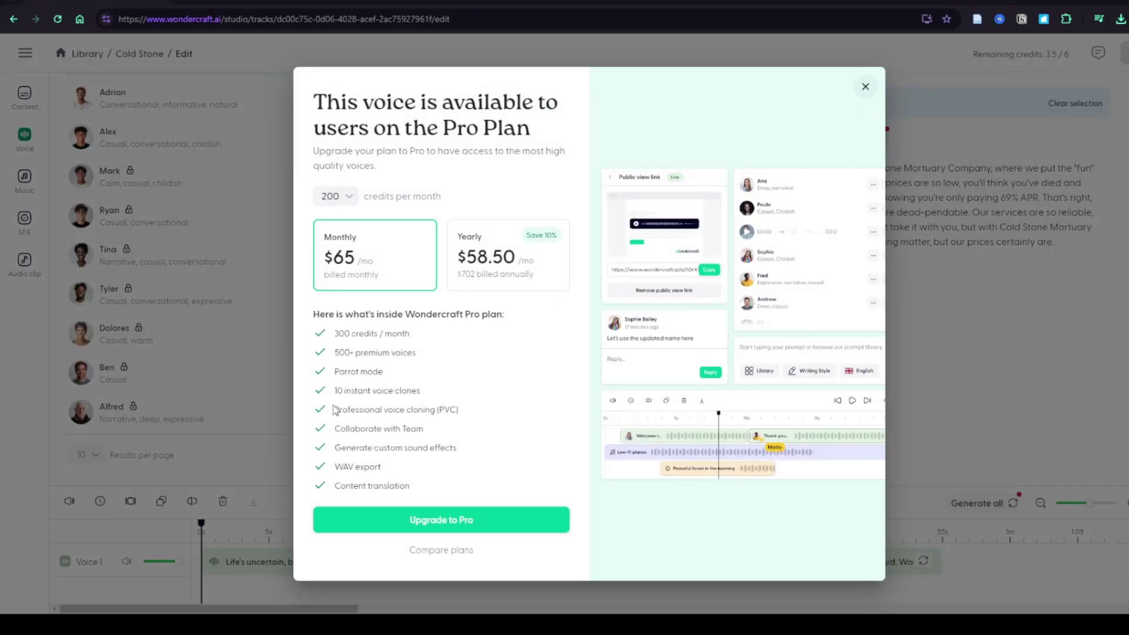
left_click(865, 86)
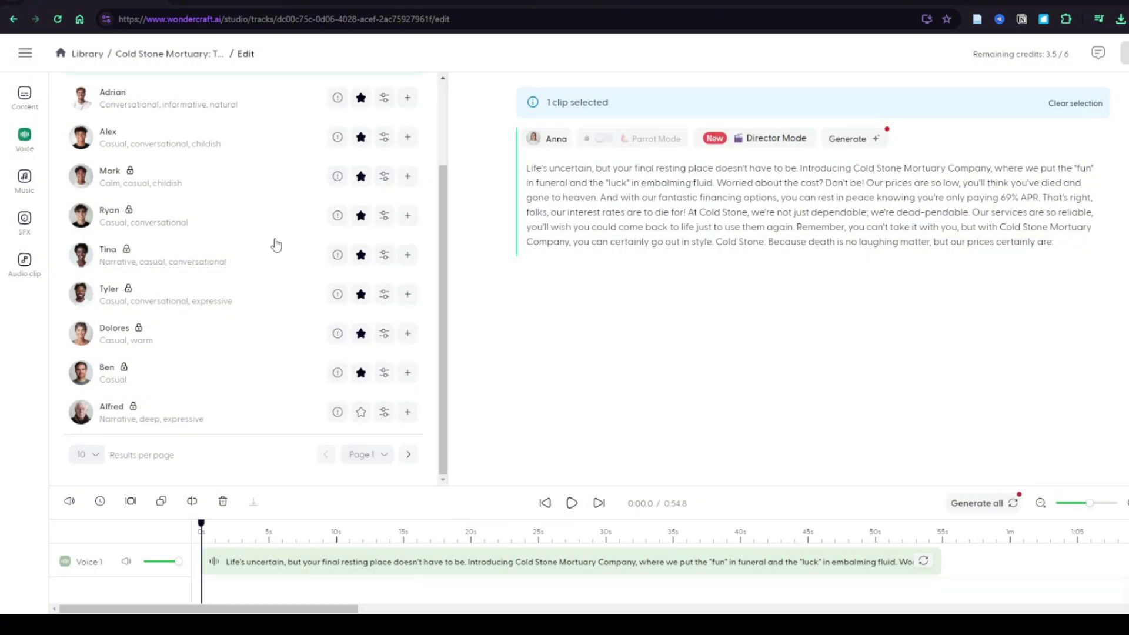
- Browse the voice filters and try Zacharia's voice, which needs a Creator plan
scroll(217, 263, "up", 3)
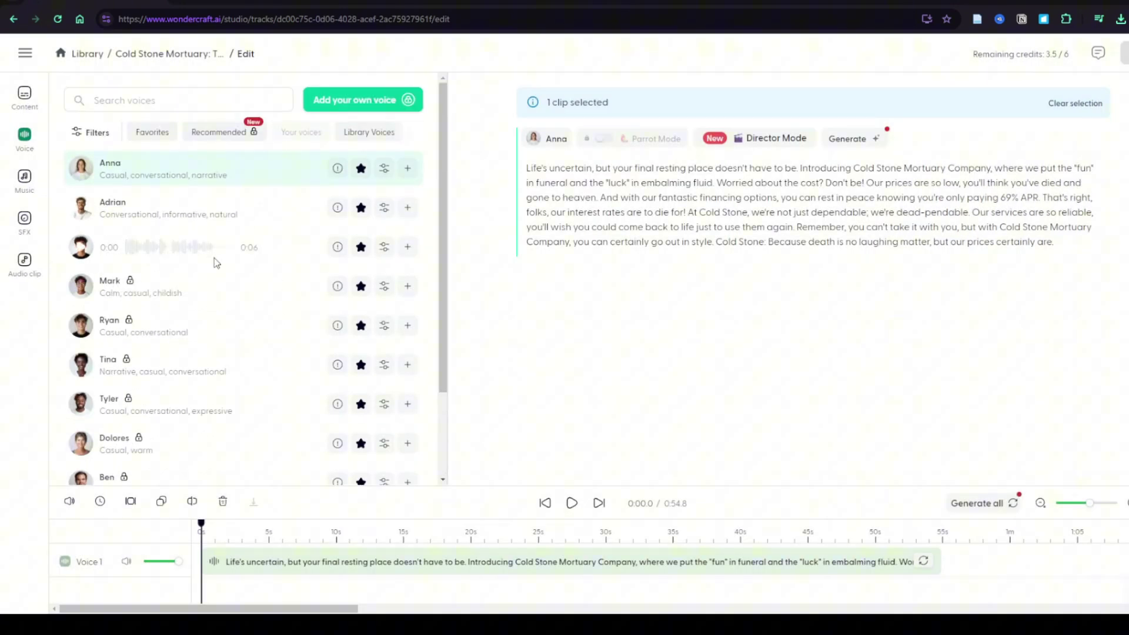
left_click(91, 132)
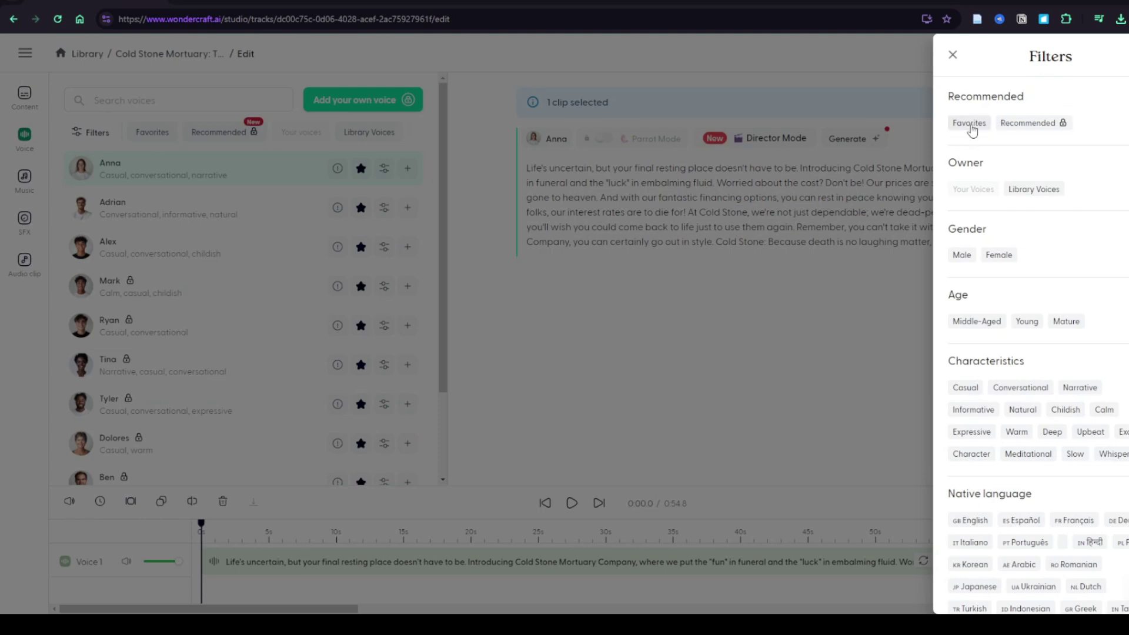
scroll(1054, 236, "down", 5)
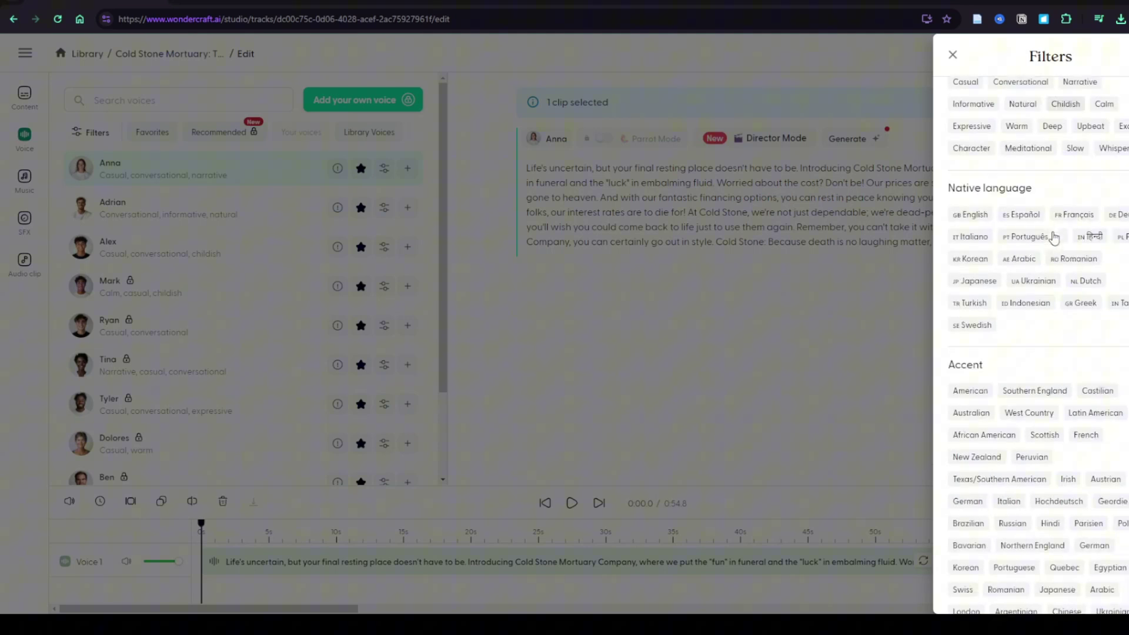
scroll(1054, 236, "up", 5)
left_click(953, 54)
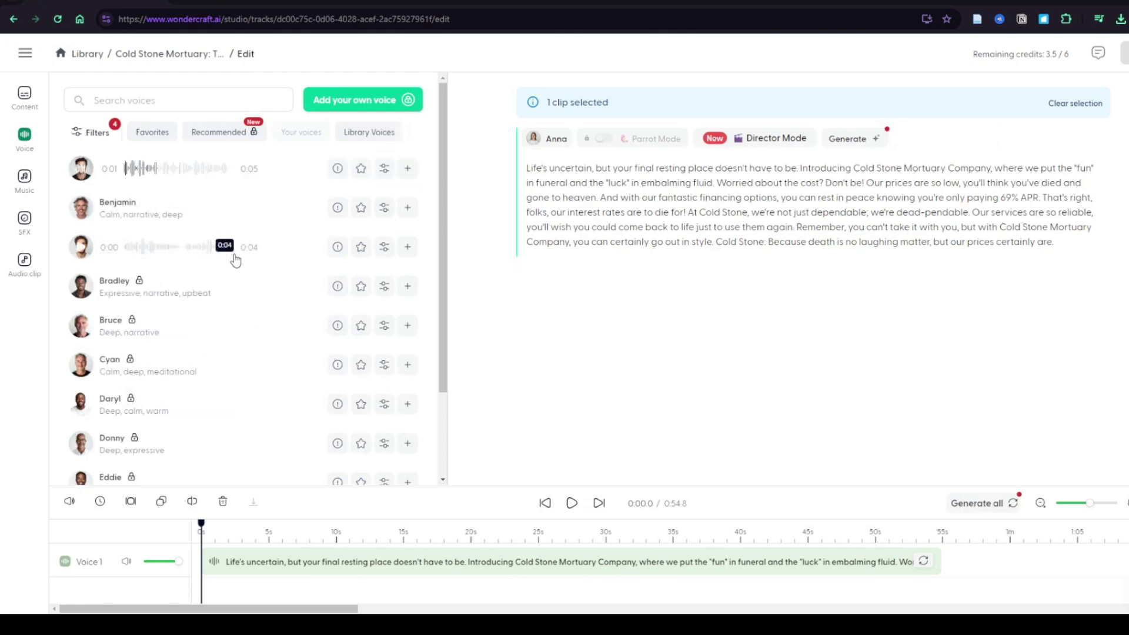
scroll(235, 254, "down", 2)
scroll(234, 263, "up", 3)
left_click(408, 168)
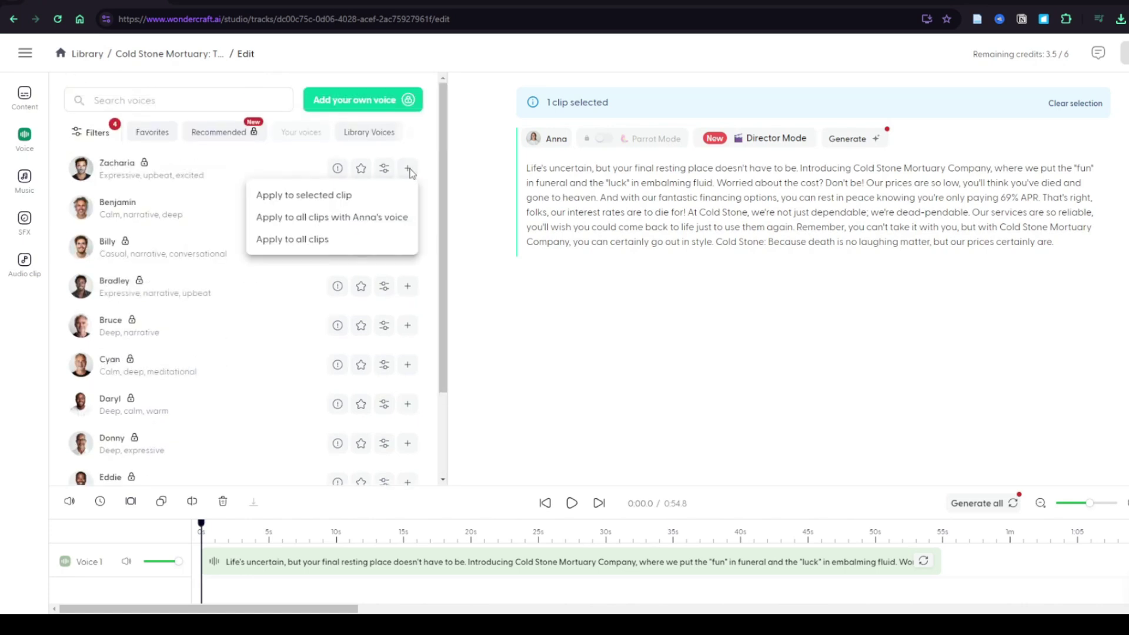
left_click(347, 194)
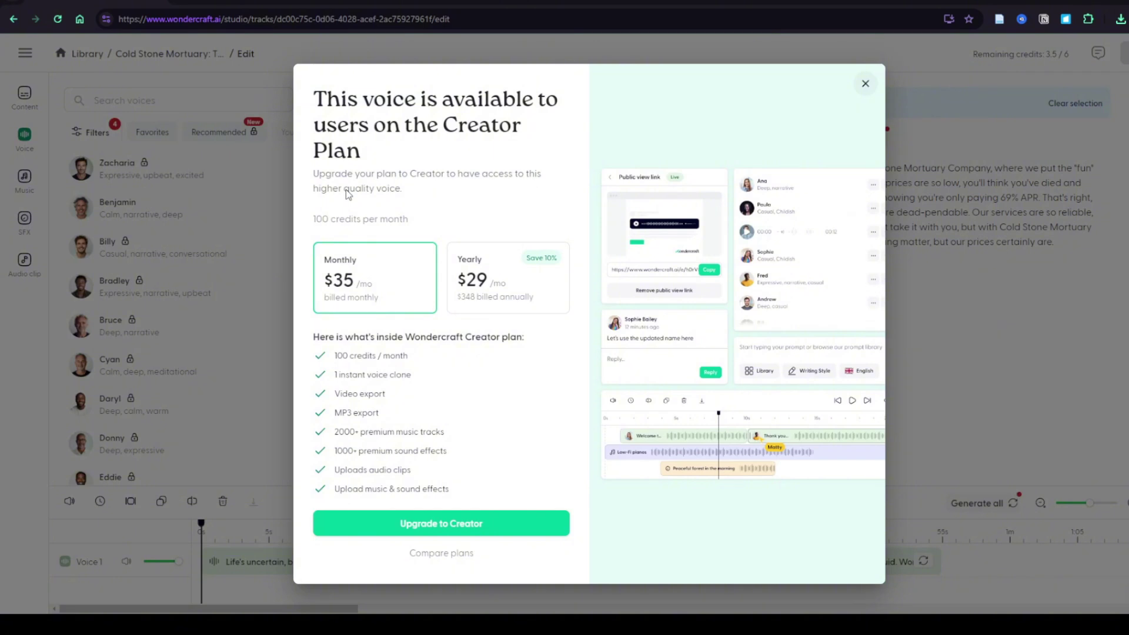
key("Escape")
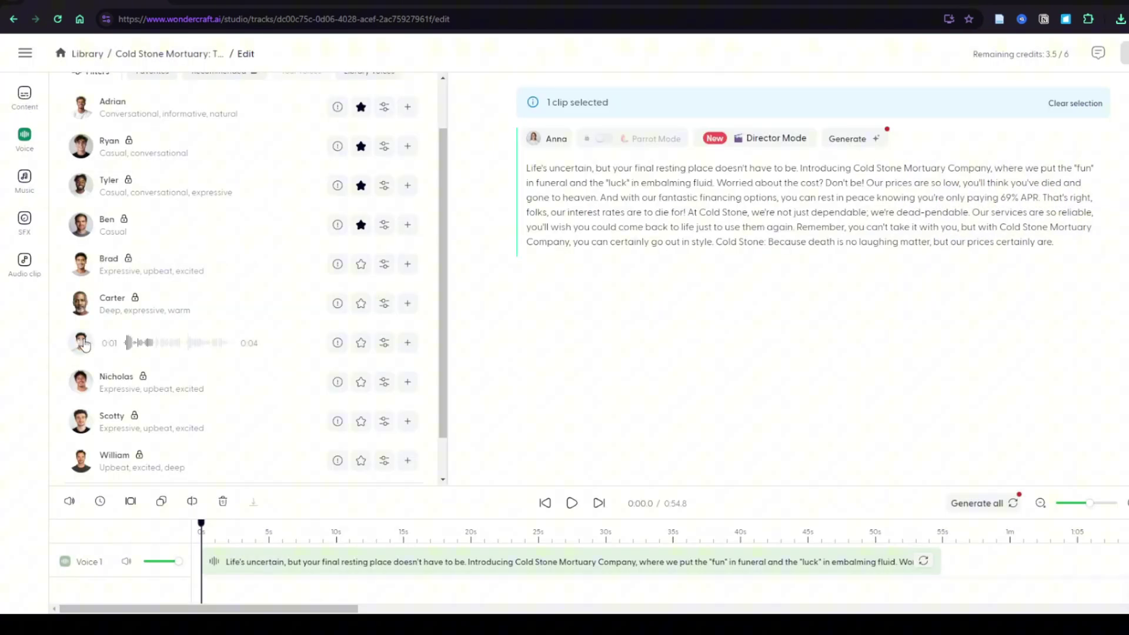
- Apply Jeffrey's voice to the script clip and generate its audio
left_click(409, 344)
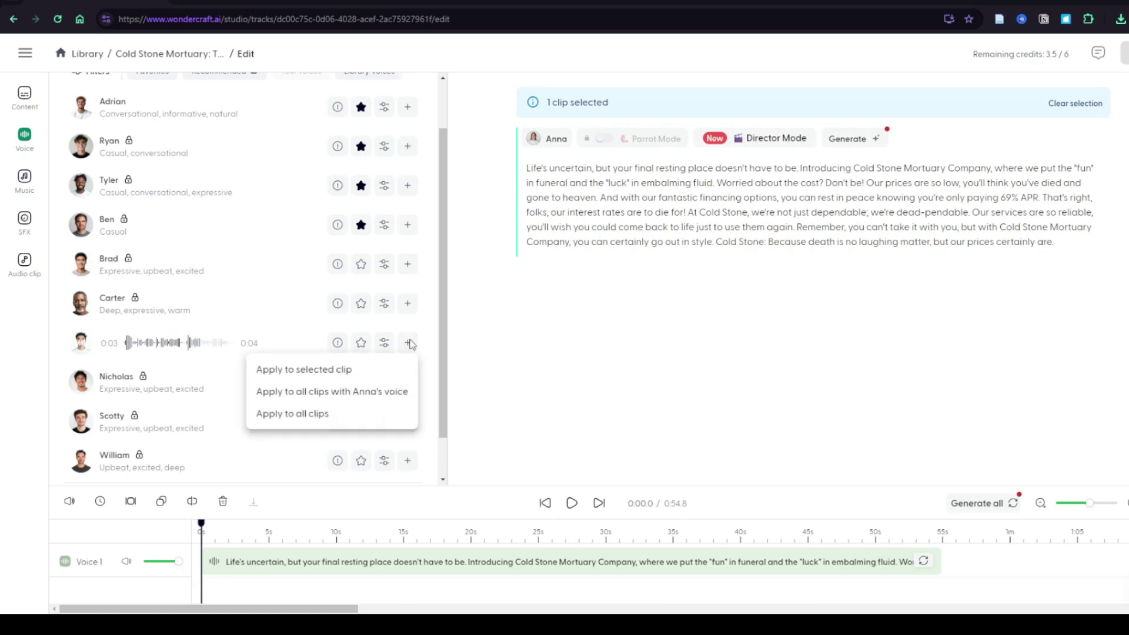
left_click(336, 368)
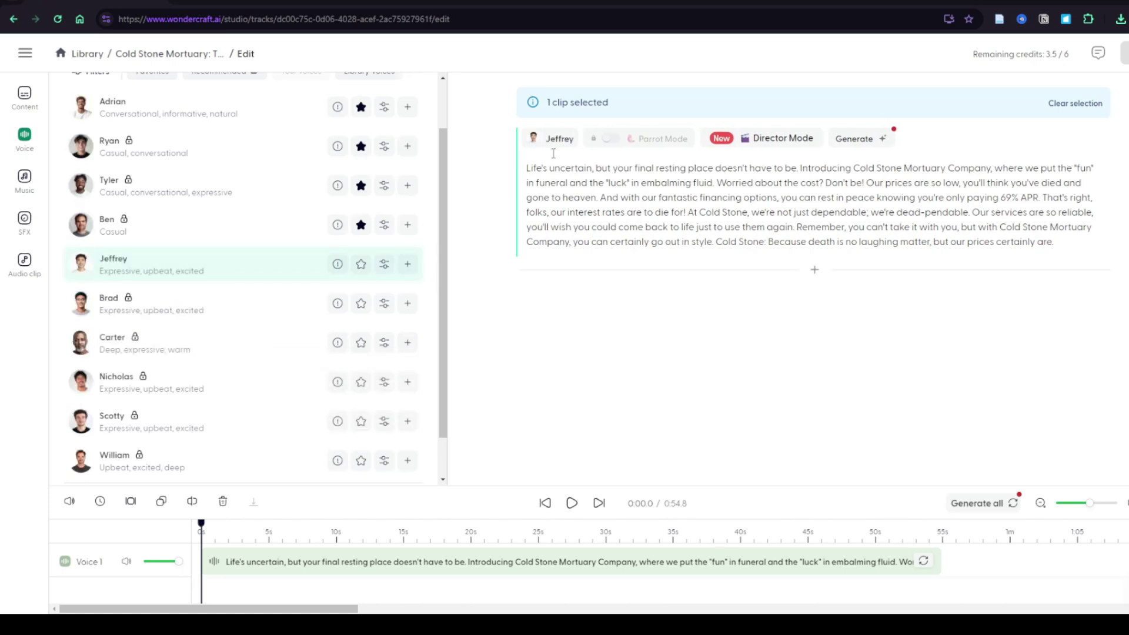
left_click(858, 141)
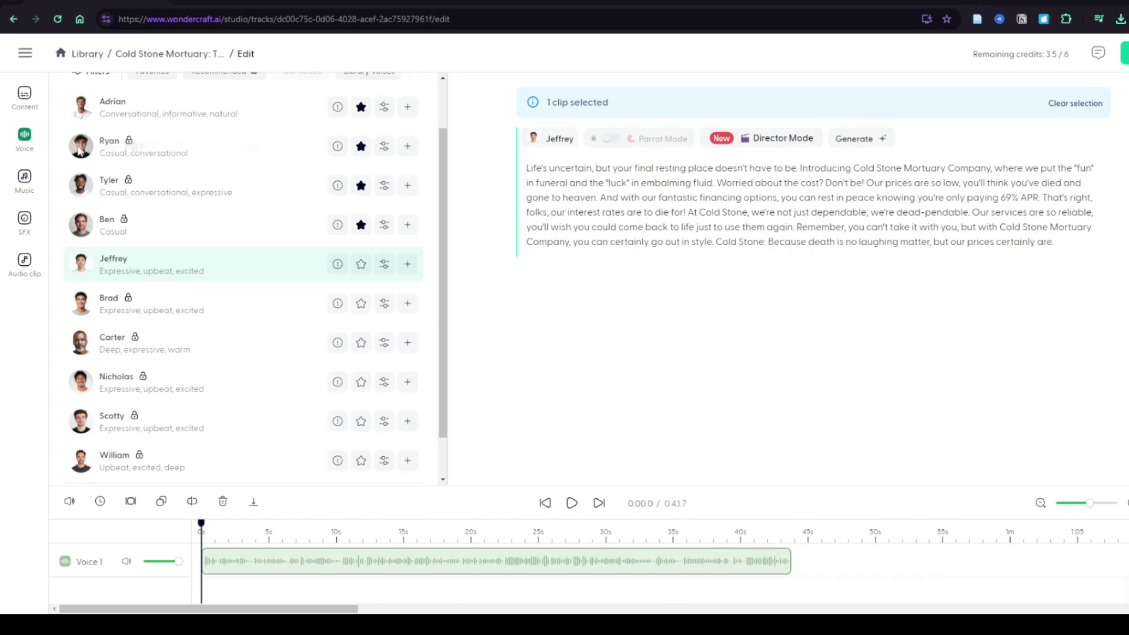
- Add the Creepy Chuckles music from a 'creepy' search, trimmed and starting at 0s
left_click(25, 178)
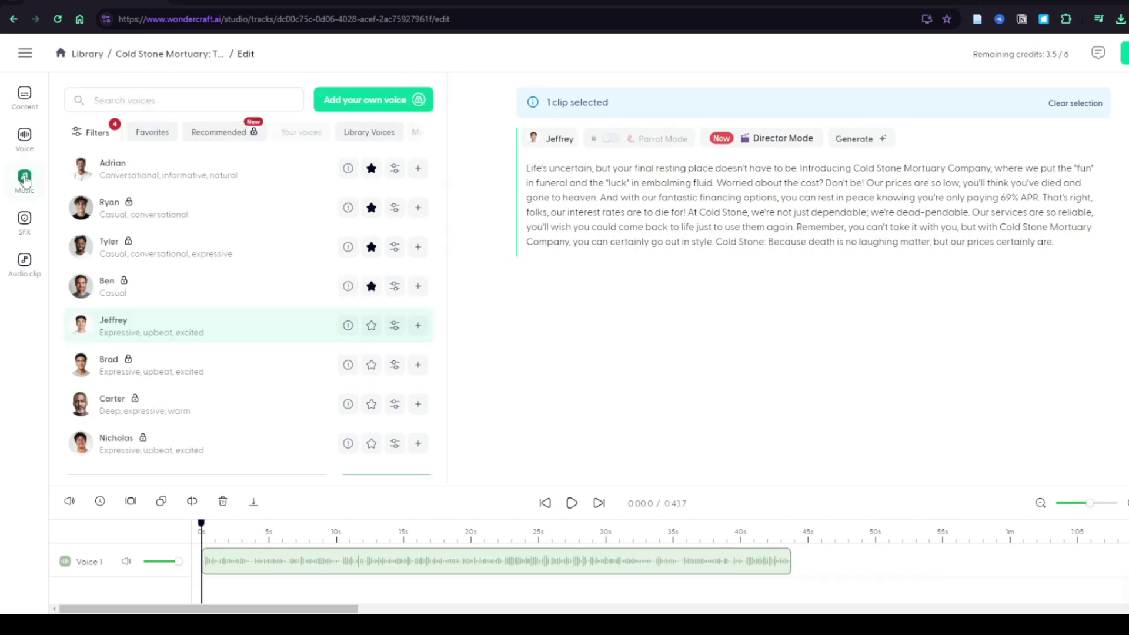
left_click(128, 101)
type("creepy")
left_click(423, 169)
mouse_move(230, 584)
left_mouse_down()
mouse_move(311, 590)
mouse_move(242, 591)
mouse_move(252, 591)
left_mouse_up()
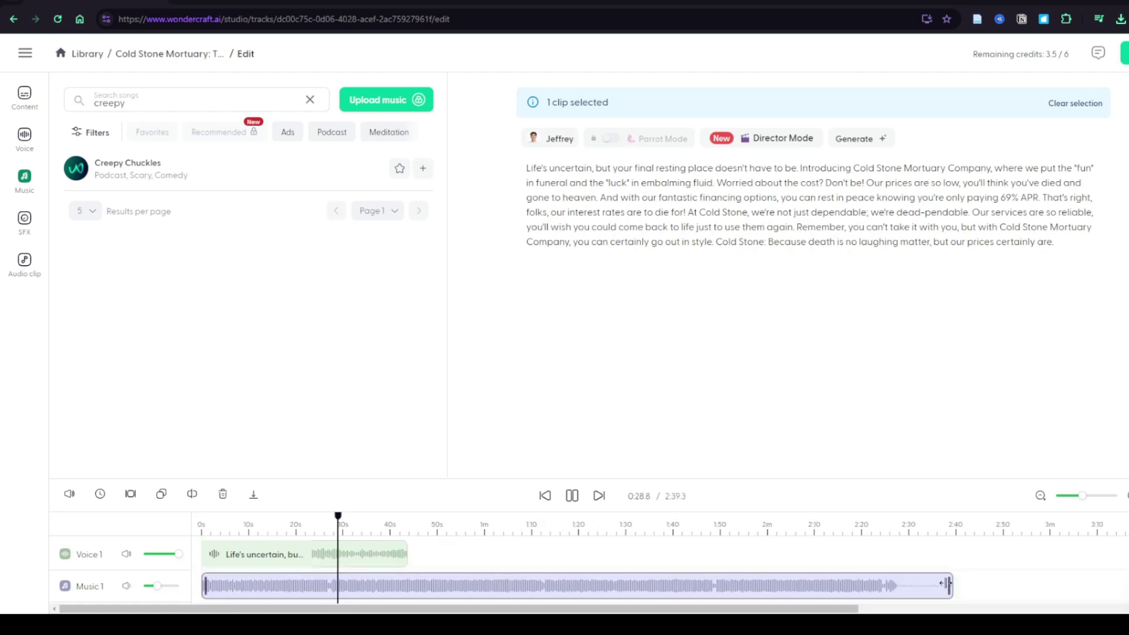
left_click_drag(953, 589, 408, 591)
- Place a laugh sound effect near 40s with a 1-second fade-in, then open the MP3 download settings
left_click(24, 219)
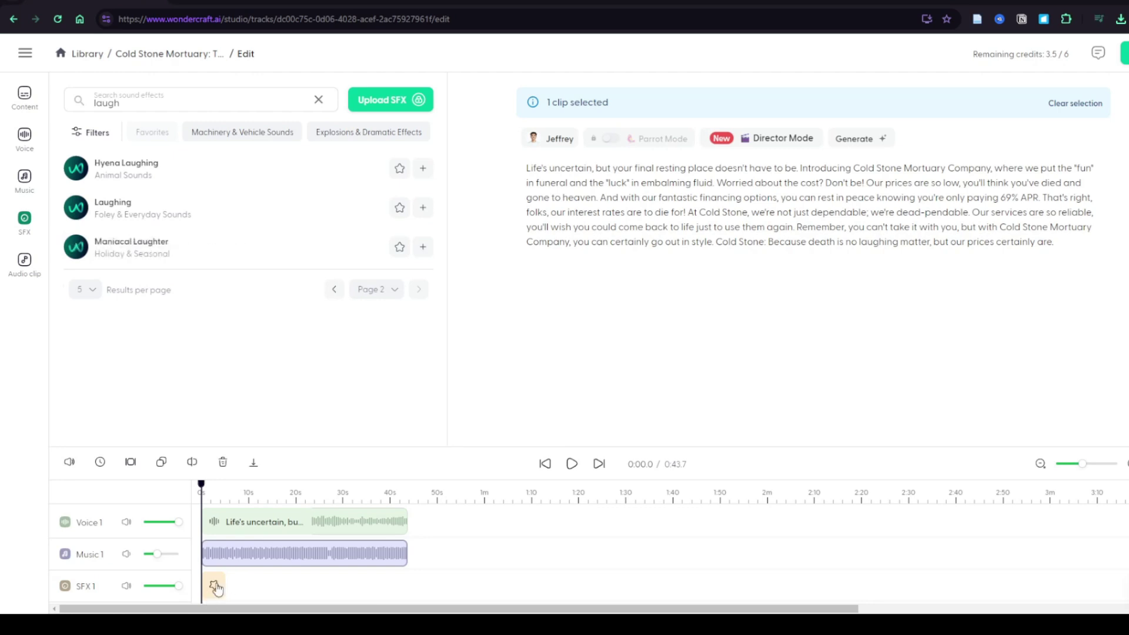
left_click_drag(212, 585, 408, 586)
left_click(70, 463)
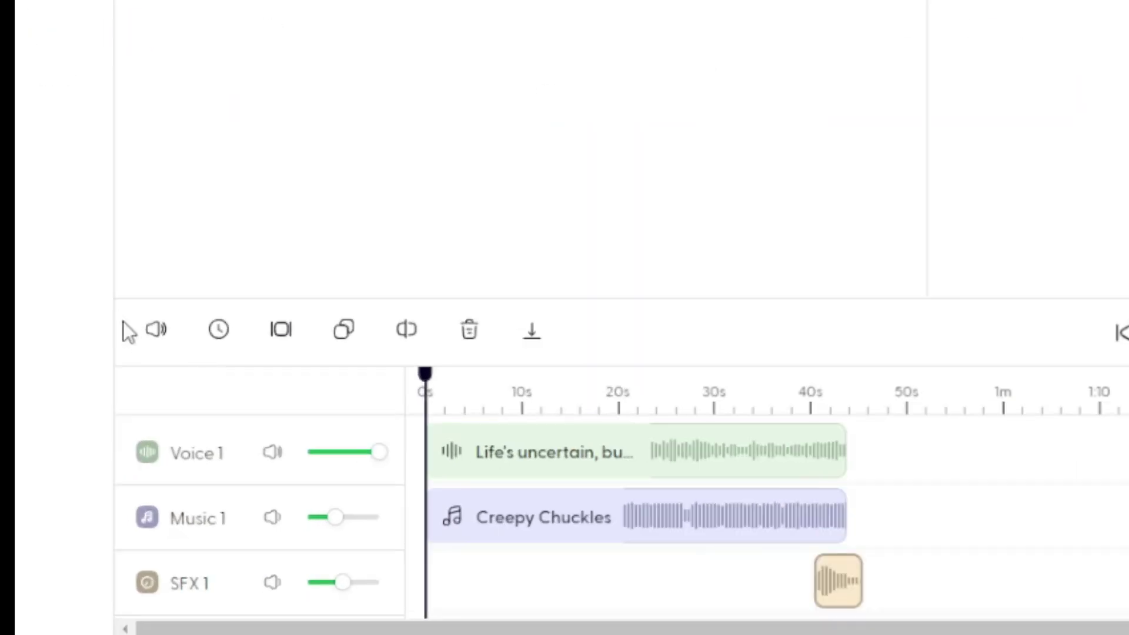
left_click(156, 334)
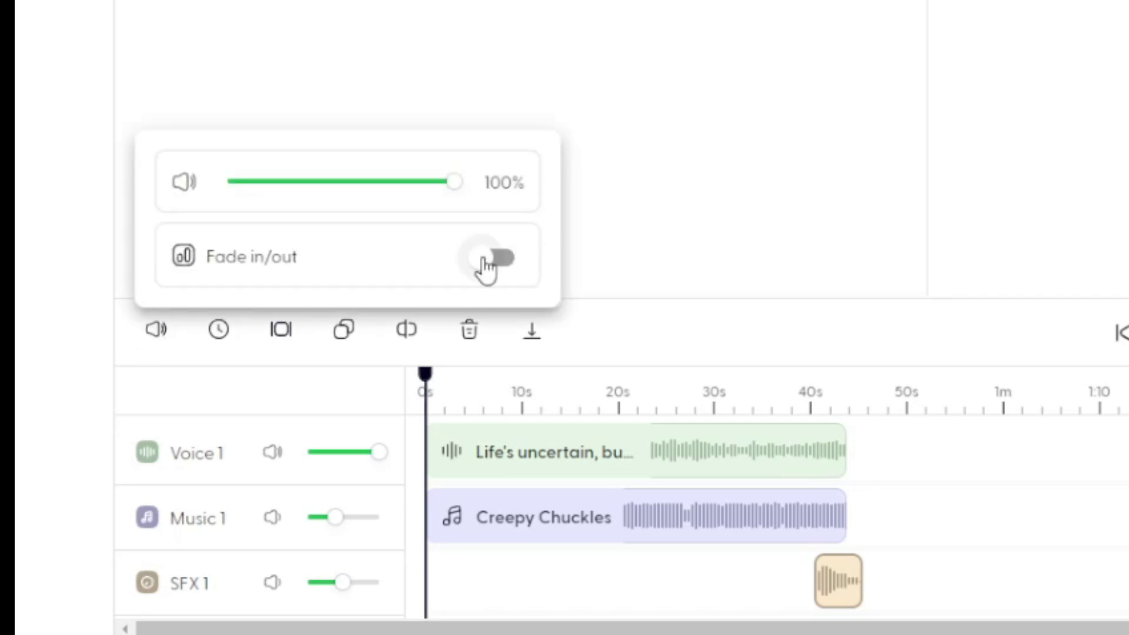
left_click(494, 259)
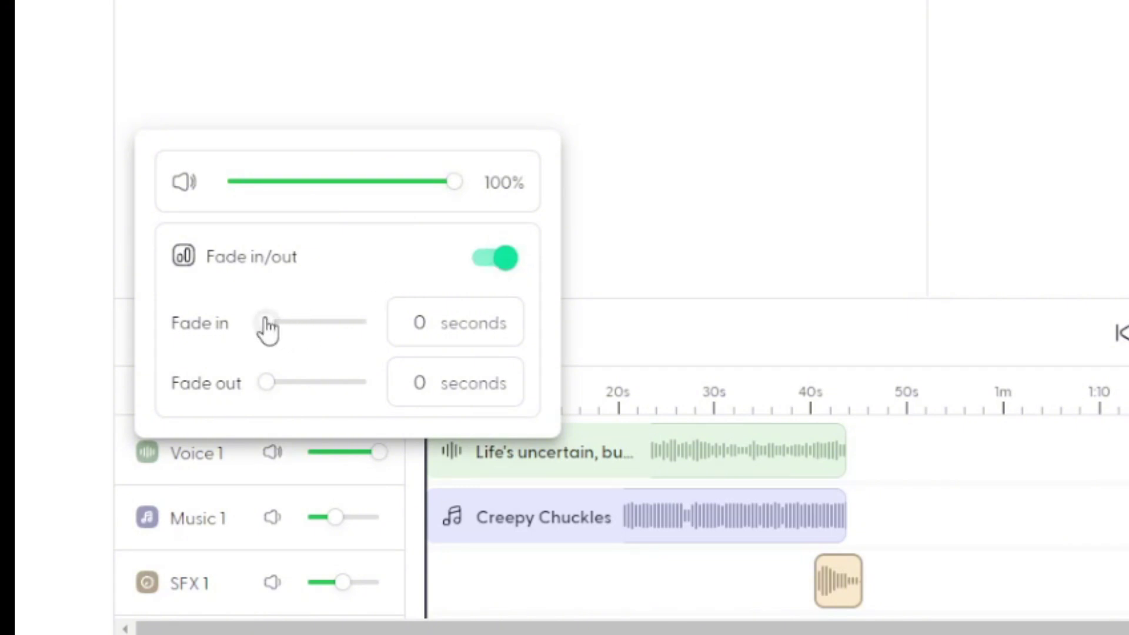
mouse_move(267, 322)
left_mouse_down()
mouse_move(289, 321)
mouse_move(278, 322)
left_mouse_up()
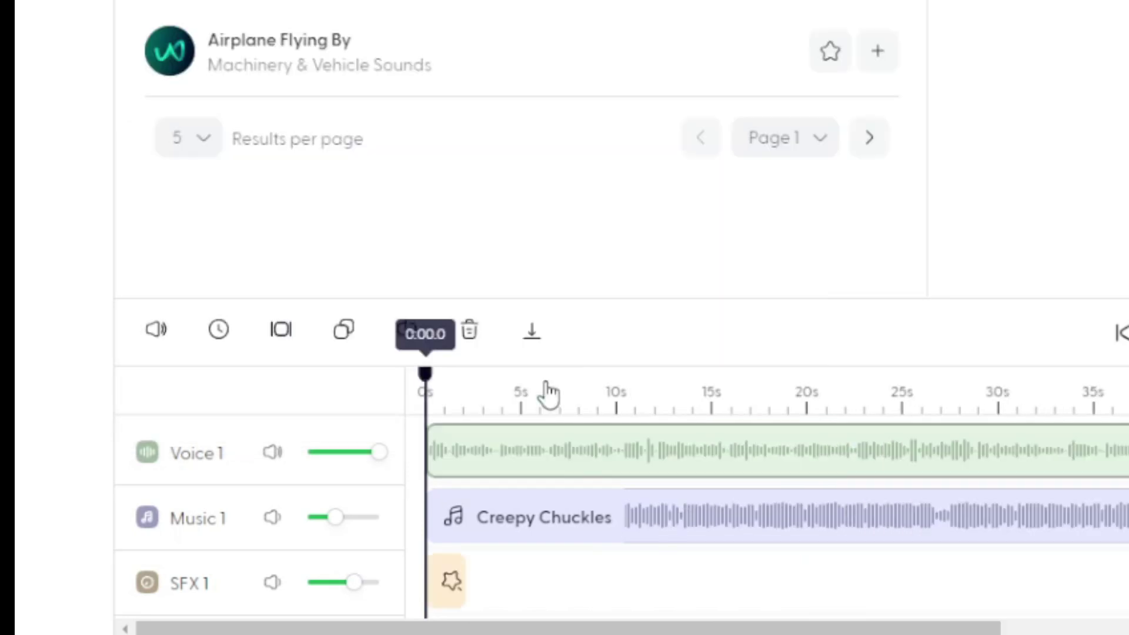
left_click_drag(447, 581, 876, 588)
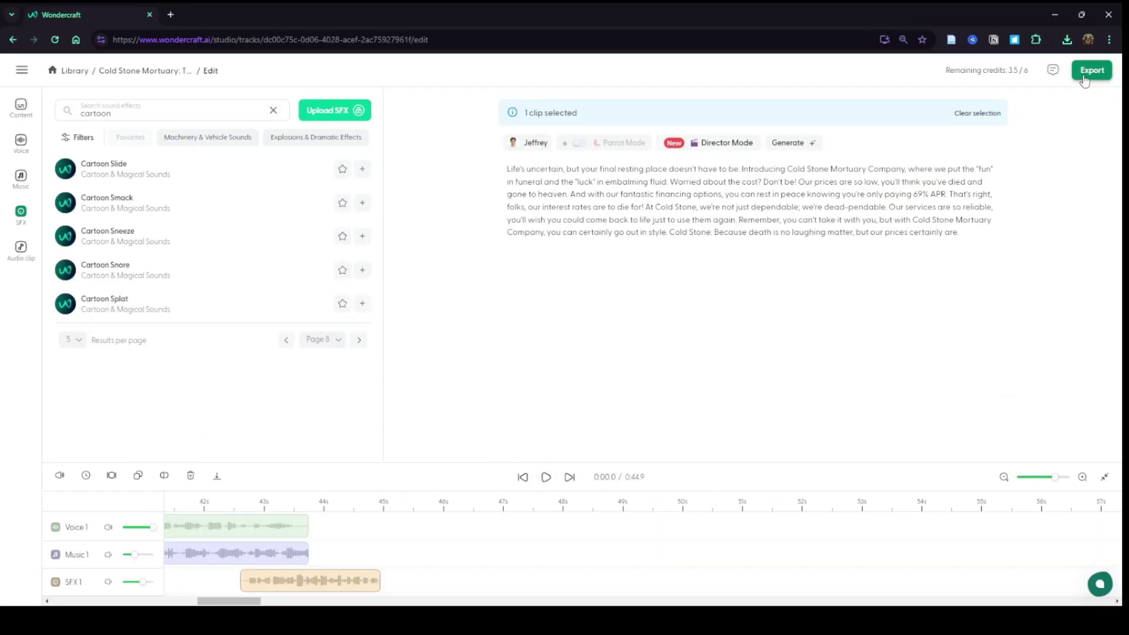
left_click(1084, 77)
left_click(994, 114)
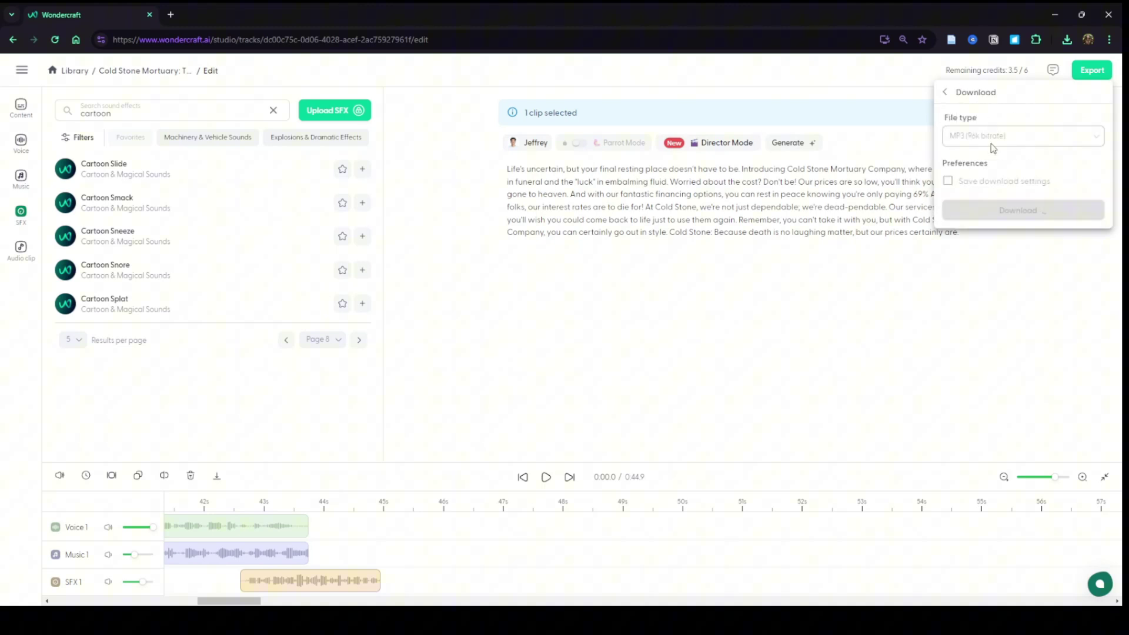